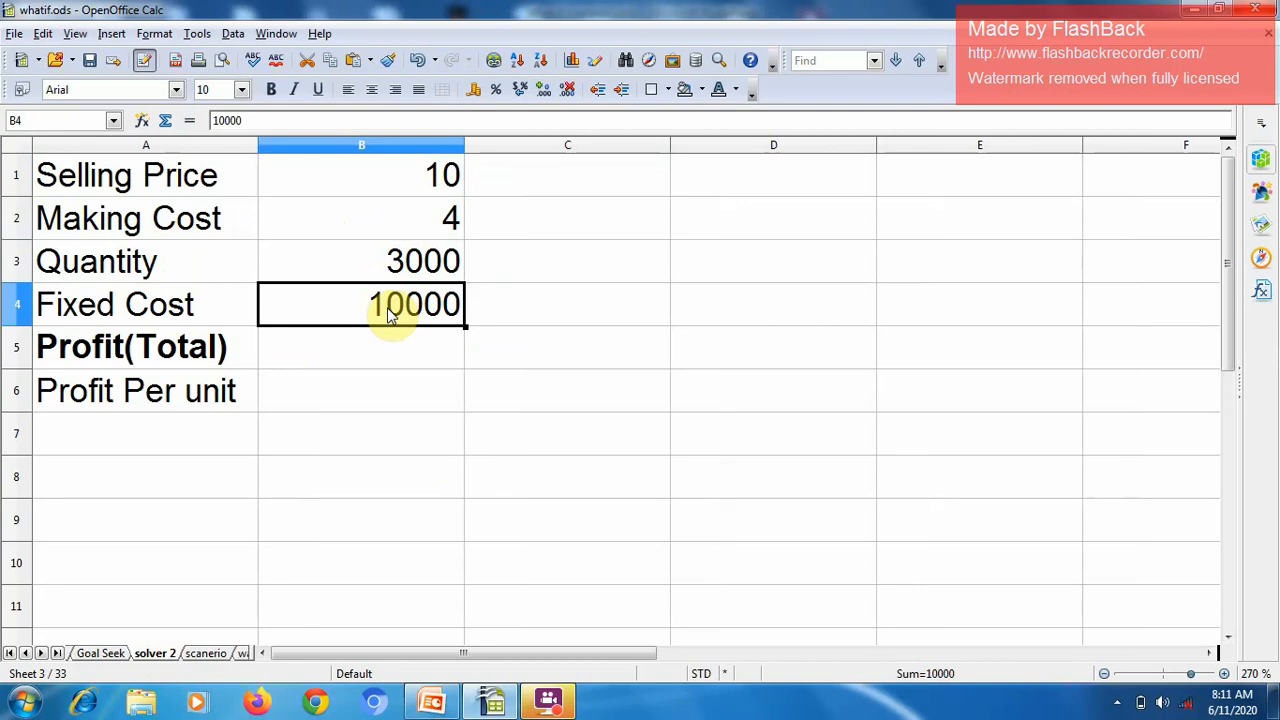
Calculate the total profit in cell B5 with the formula =(B1-B2)*B3-B4.
click(378, 360)
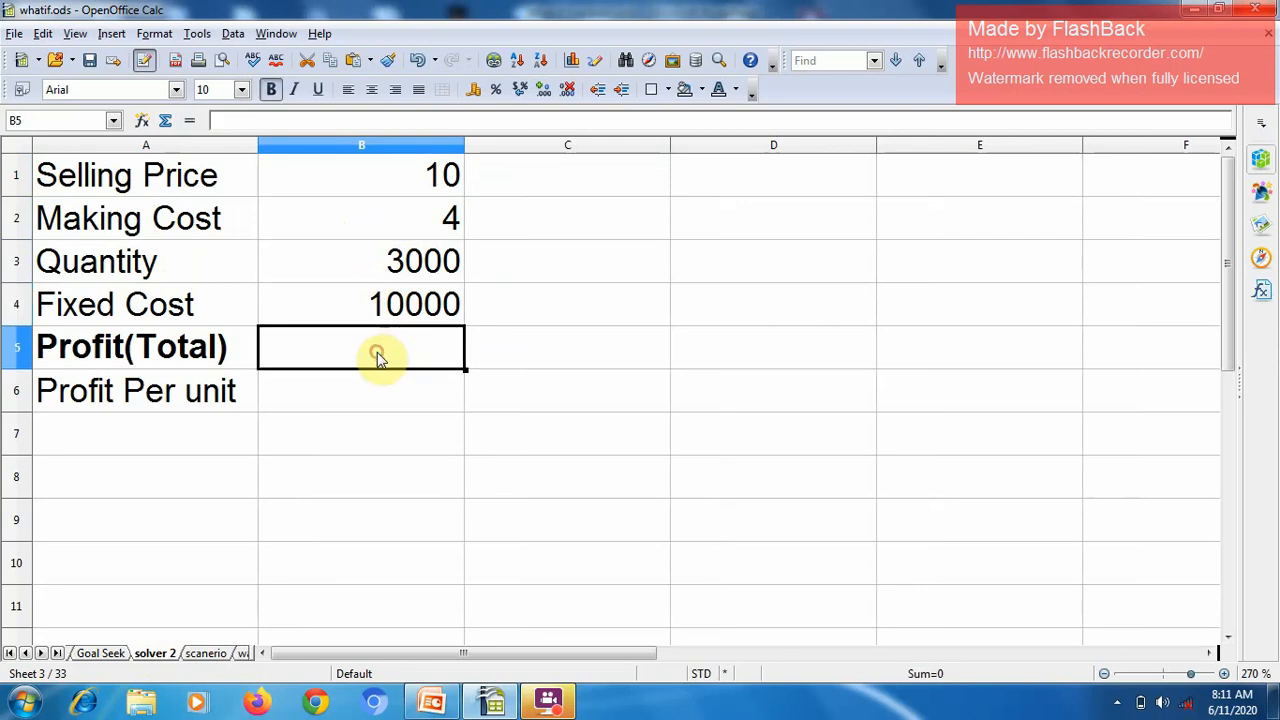
text(=()
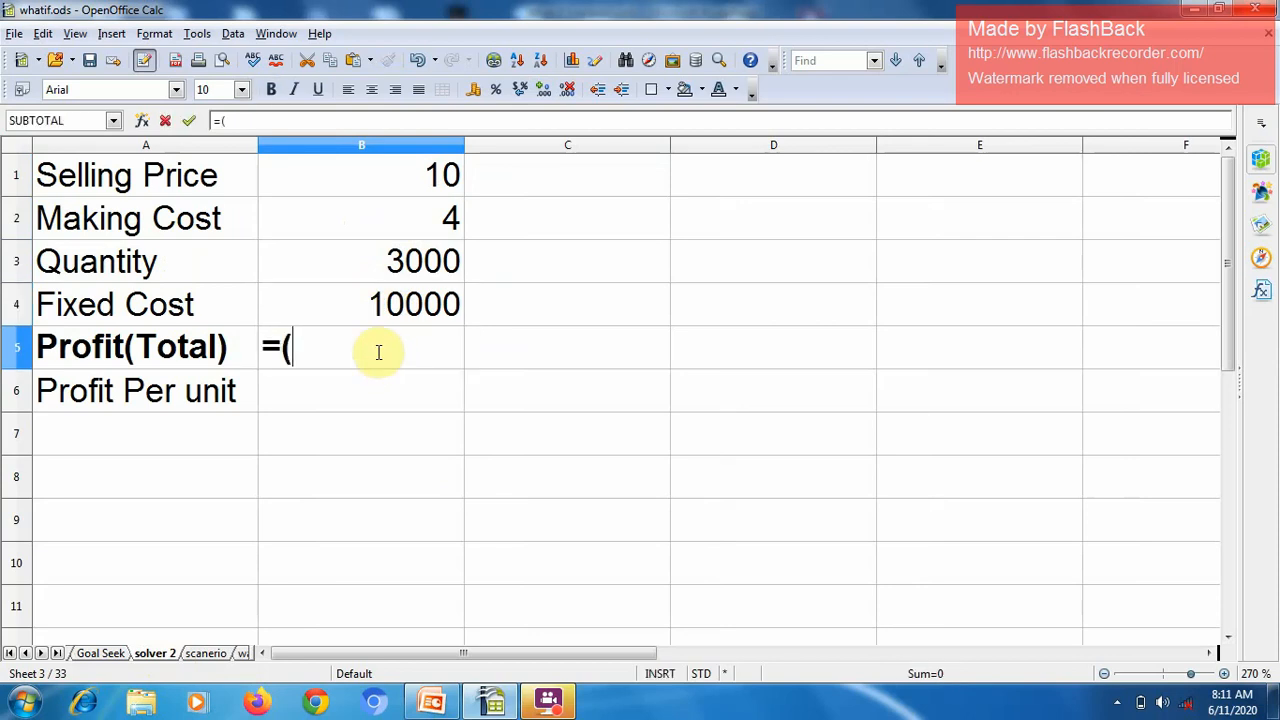
click(395, 188)
text(-)
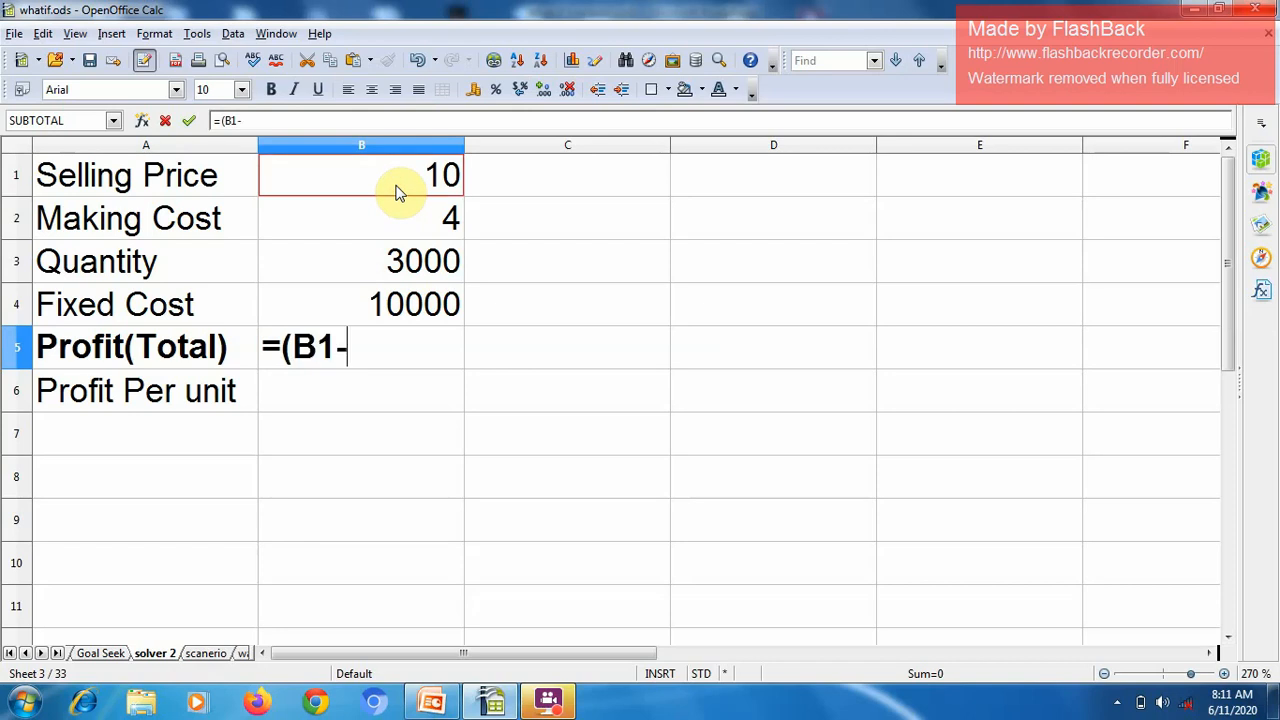
click(417, 223)
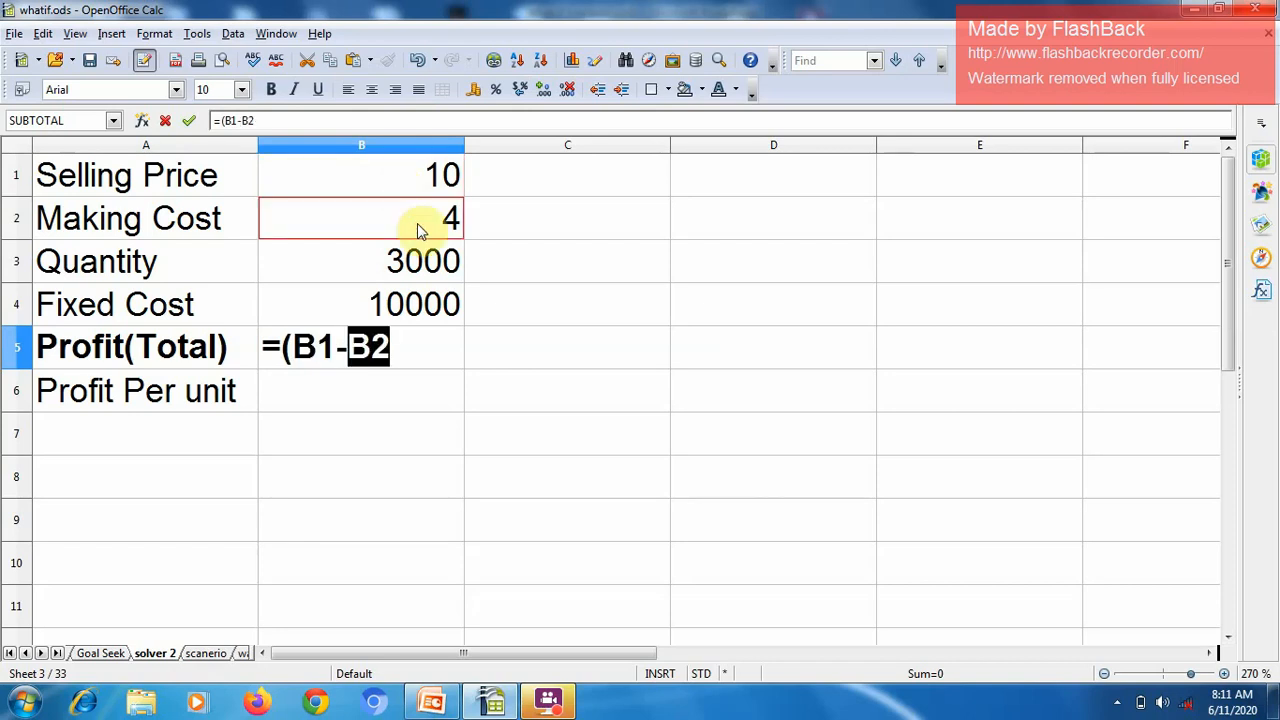
text())
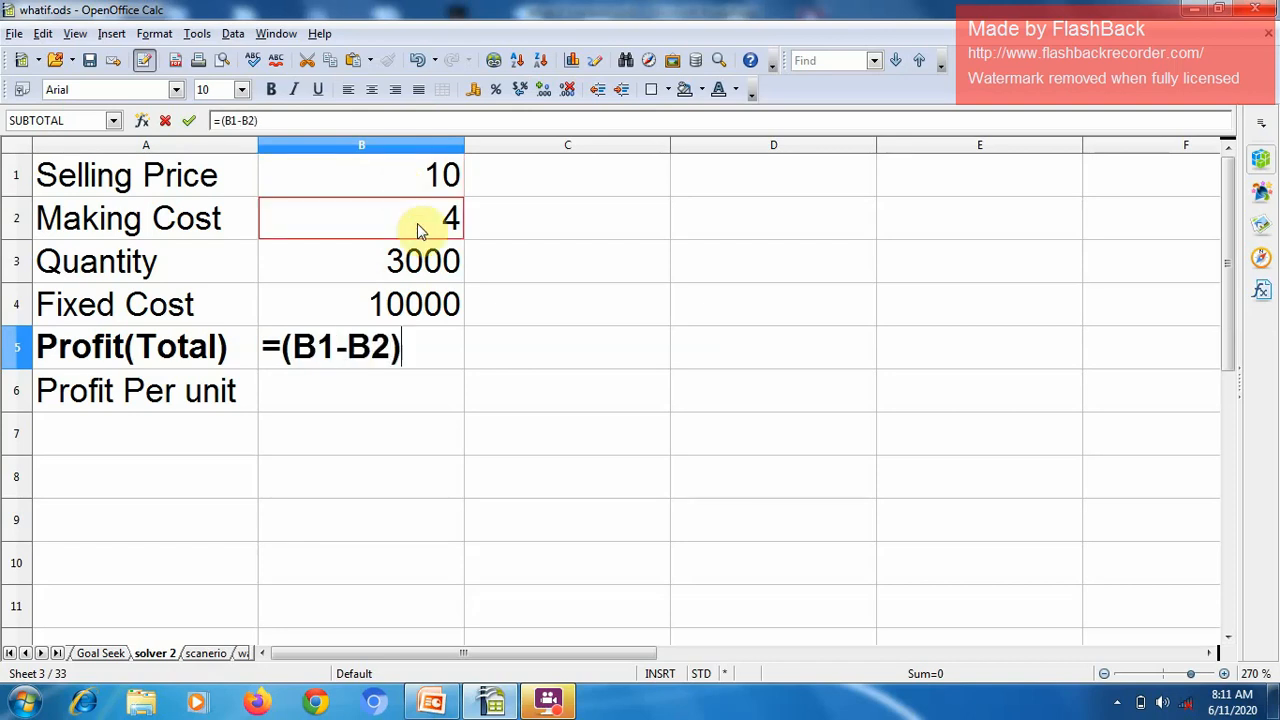
text(*)
click(437, 270)
text(-)
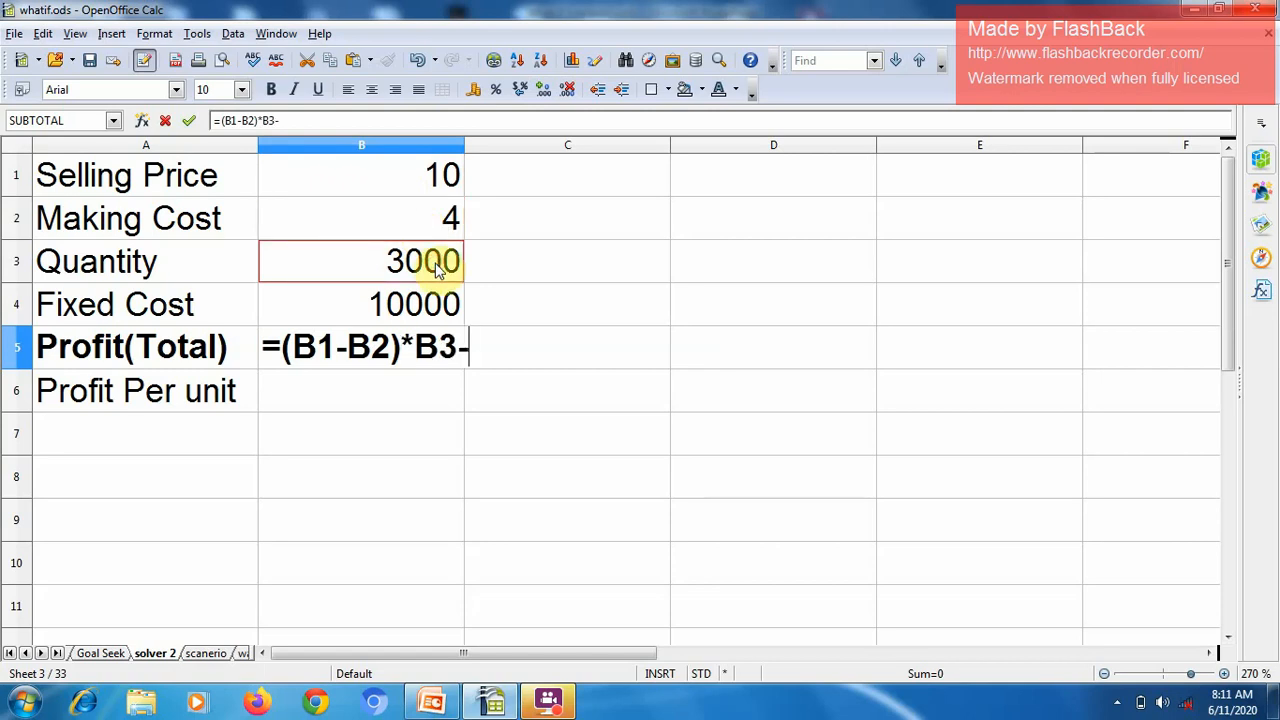
click(452, 314)
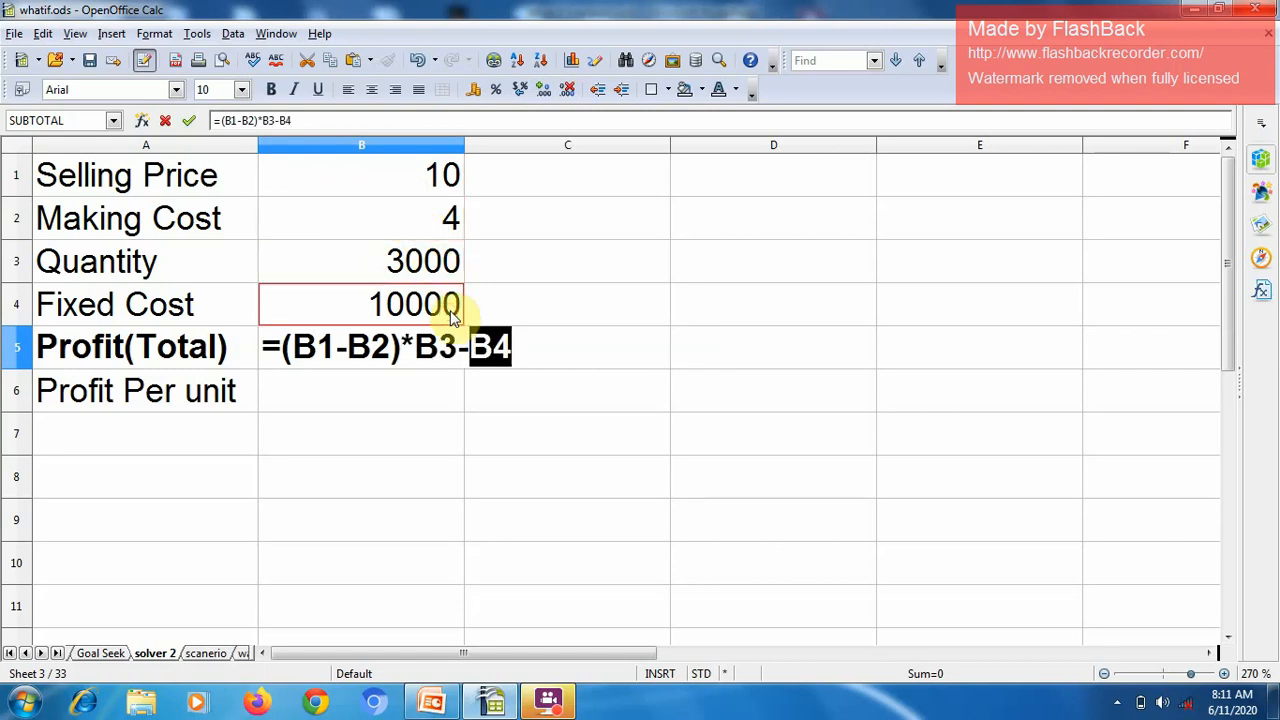
key(Return)
click(416, 348)
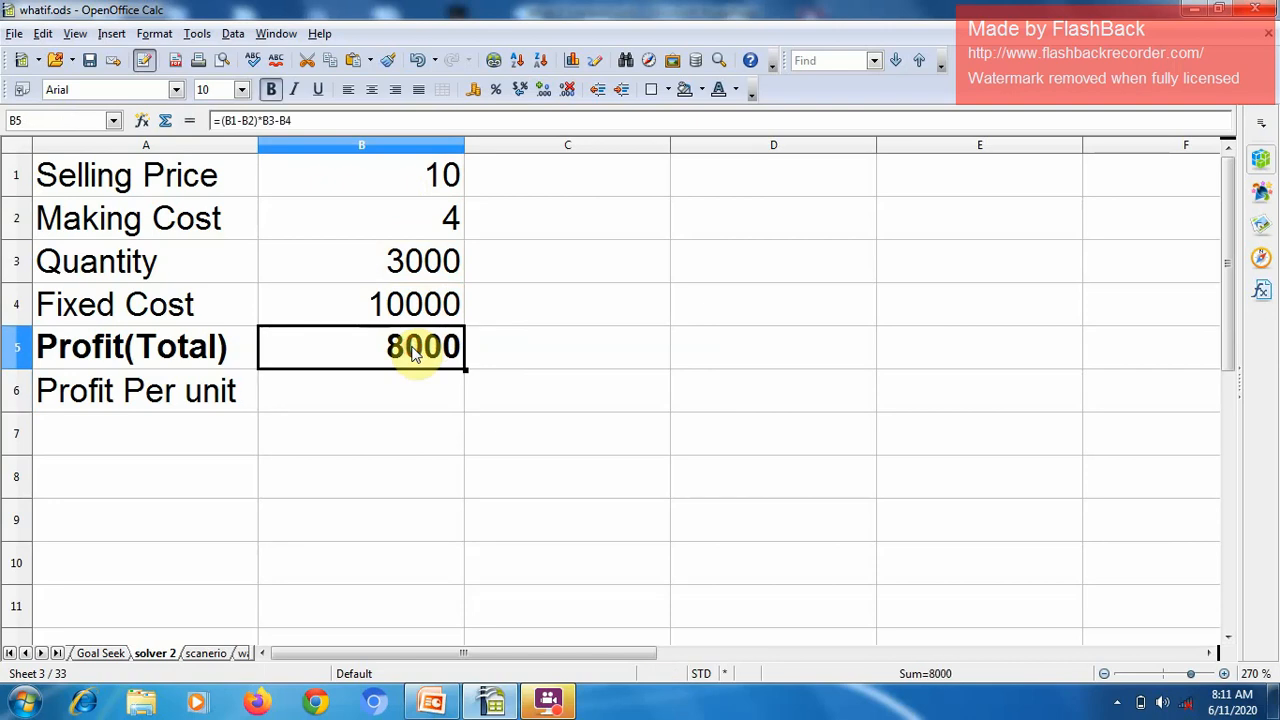
Calculate the profit per unit in cell B6 with the formula =B5/B3.
click(428, 395)
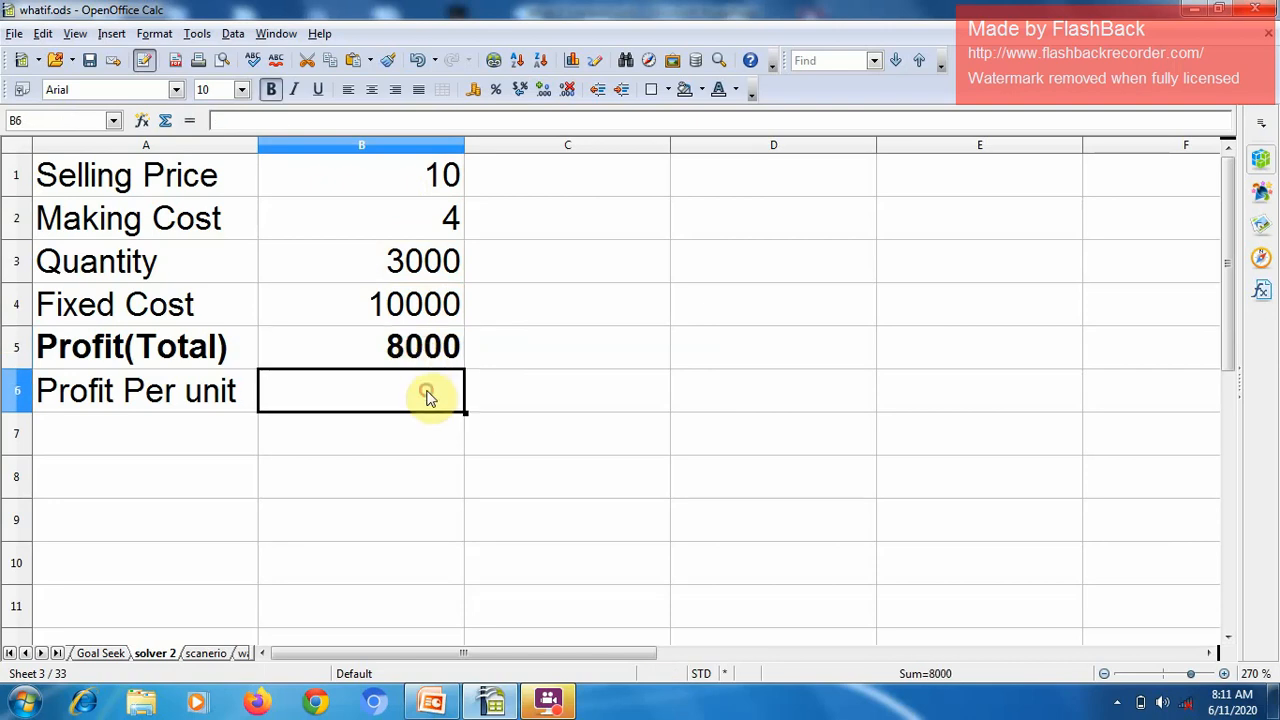
text(=)
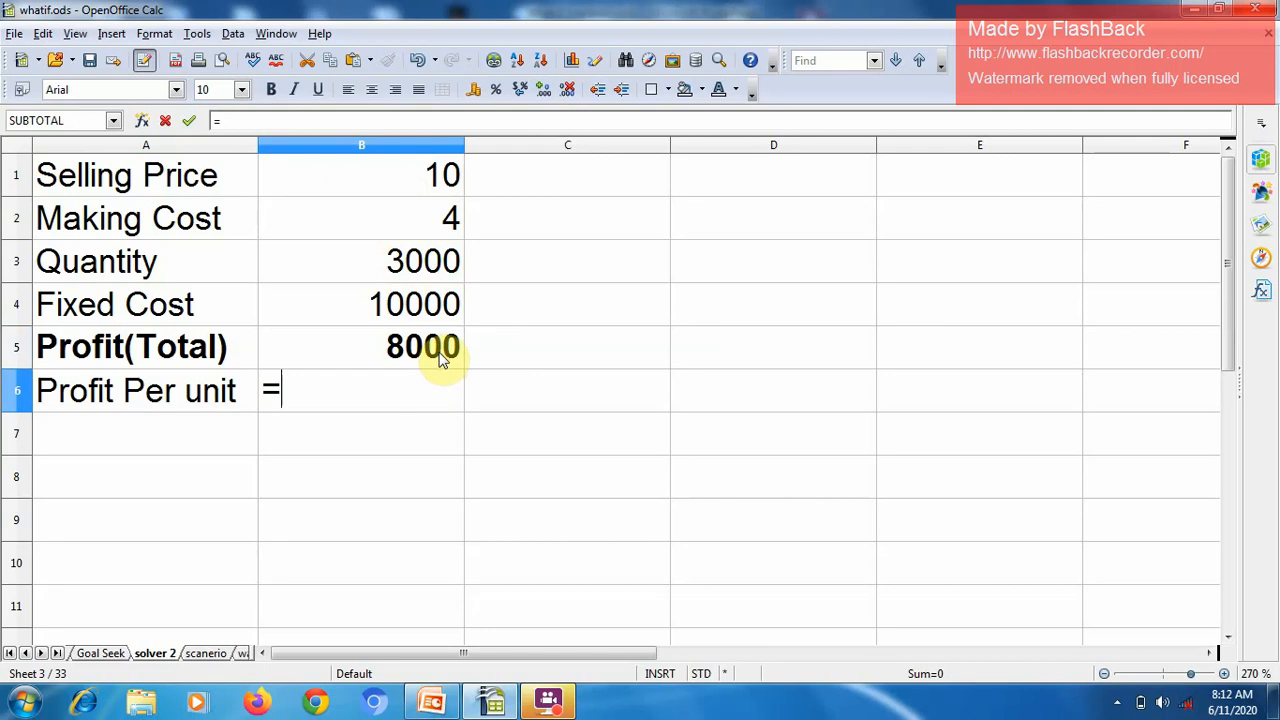
click(441, 360)
text(/)
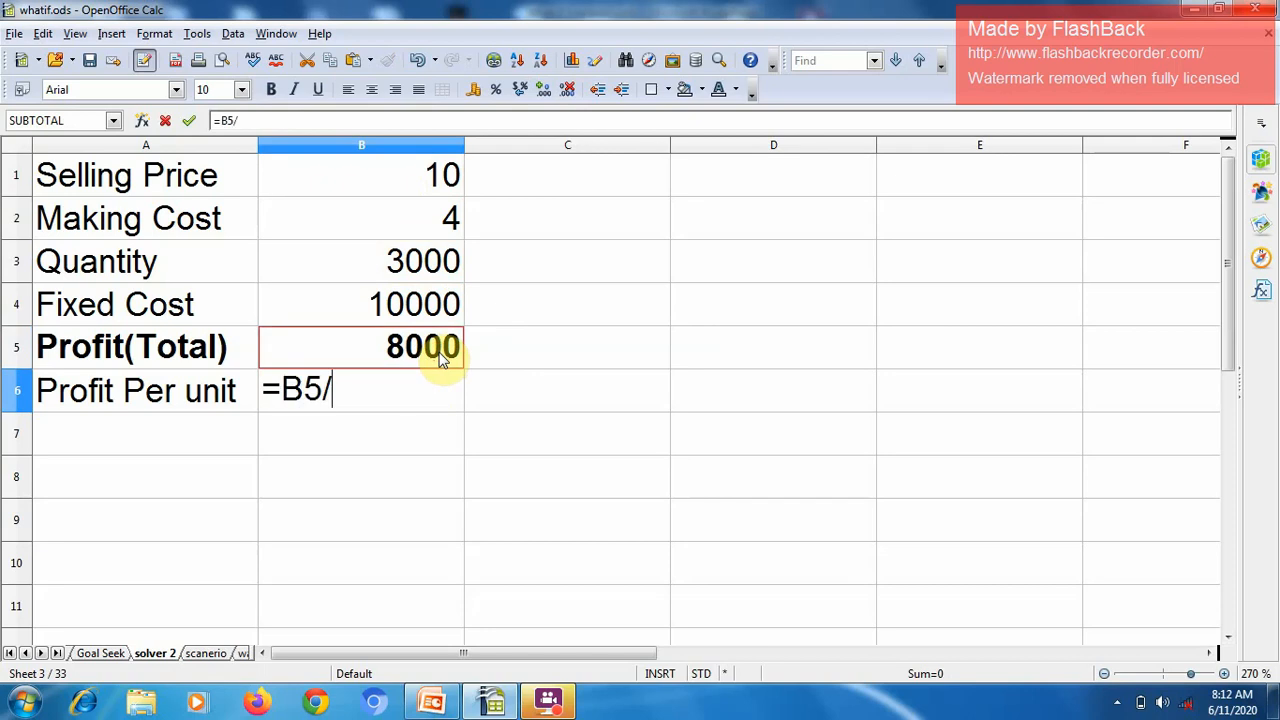
click(422, 262)
key(Return)
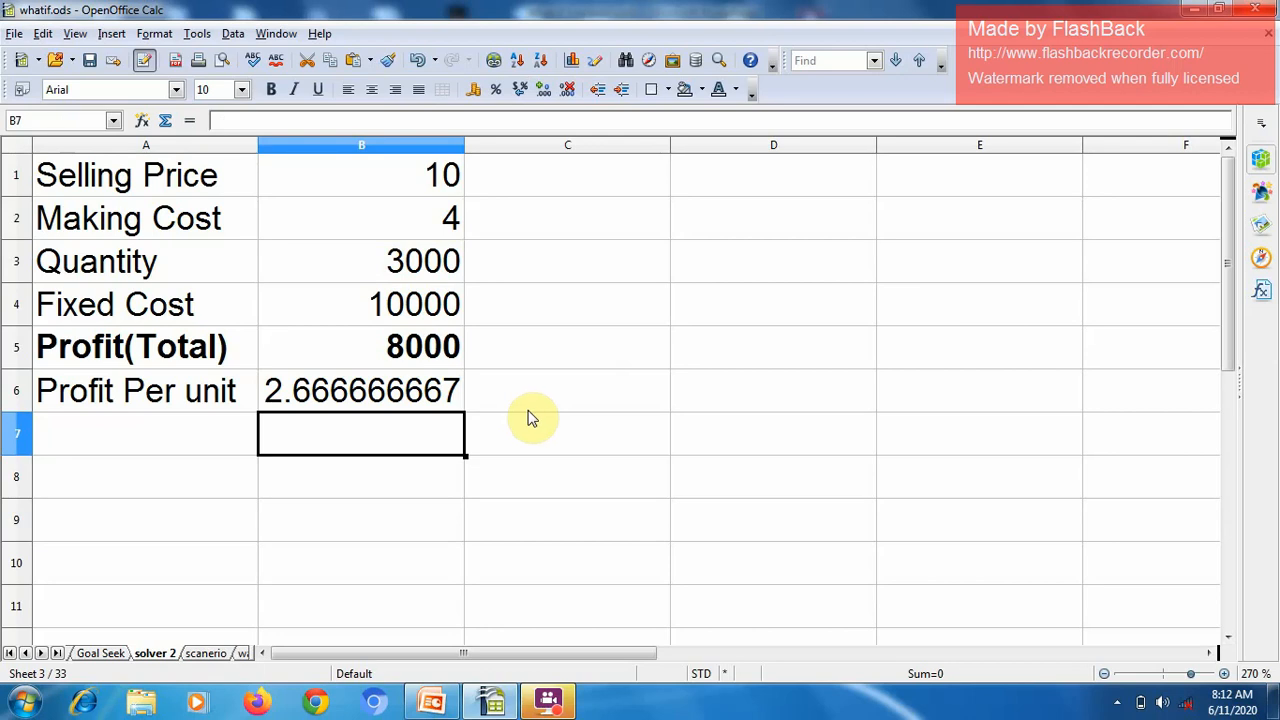
Enter the target profit 20000 in cell C5, beside the total profit.
click(557, 447)
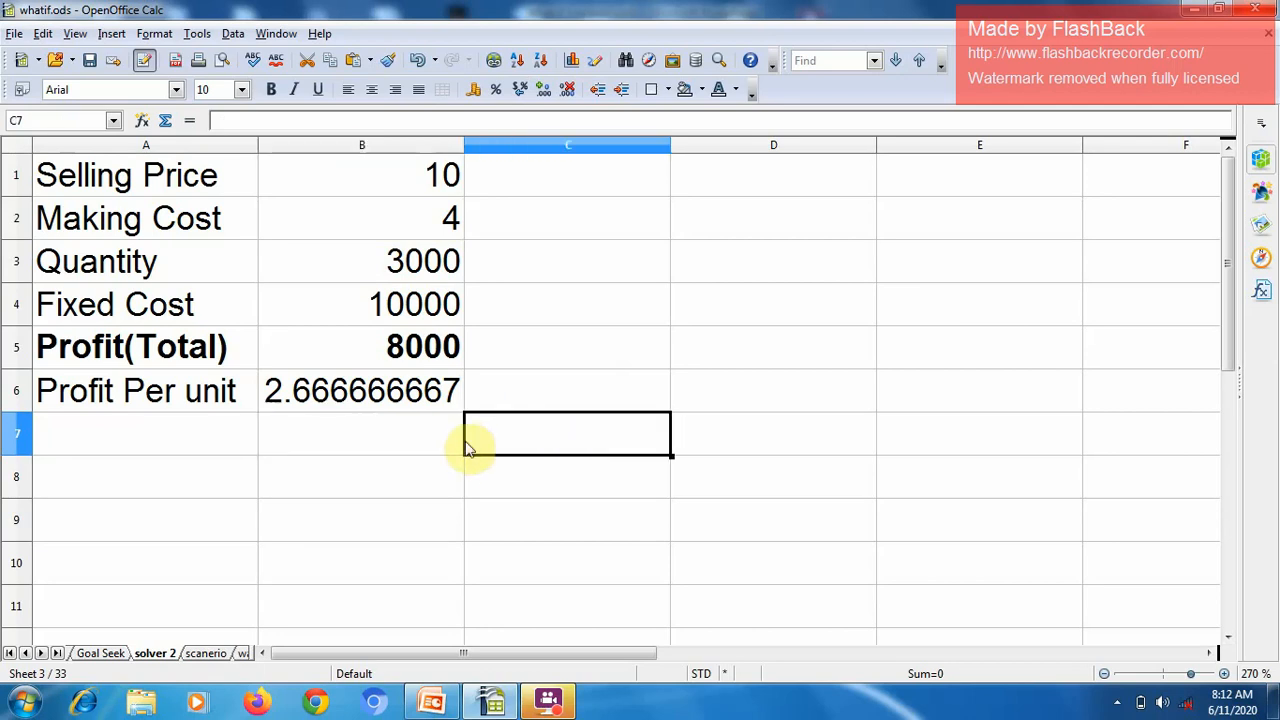
click(520, 357)
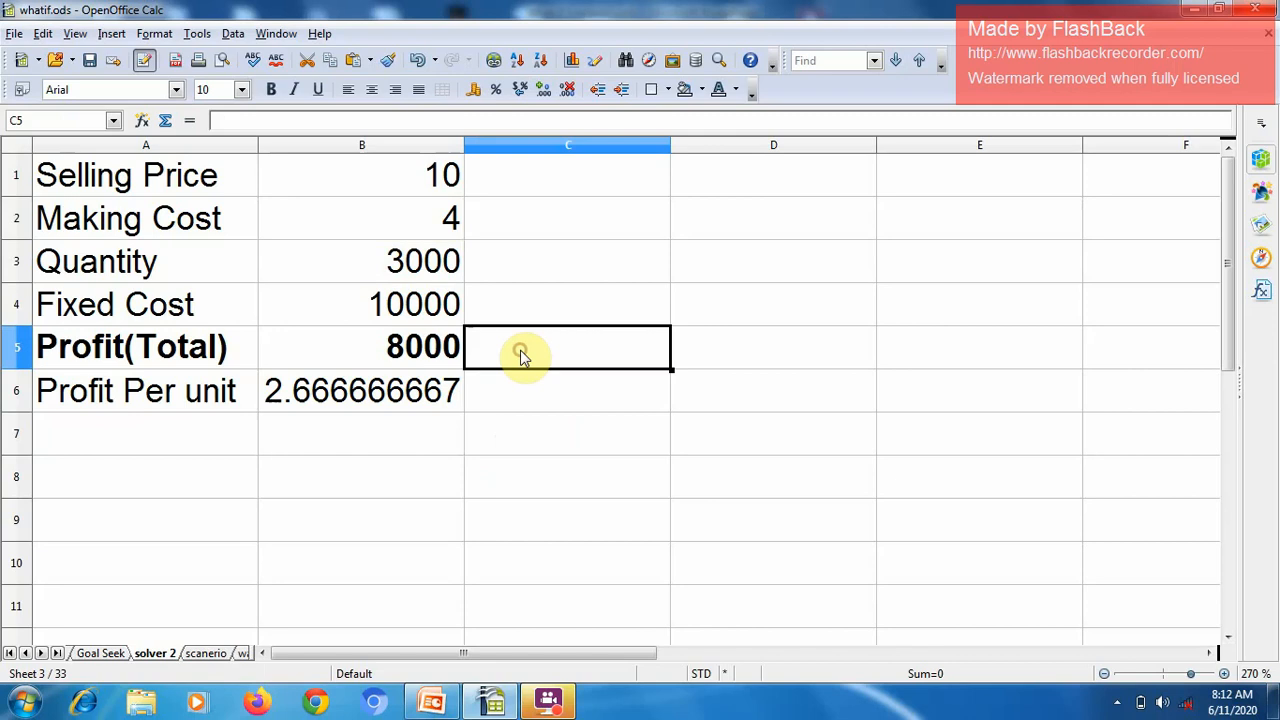
text(20000)
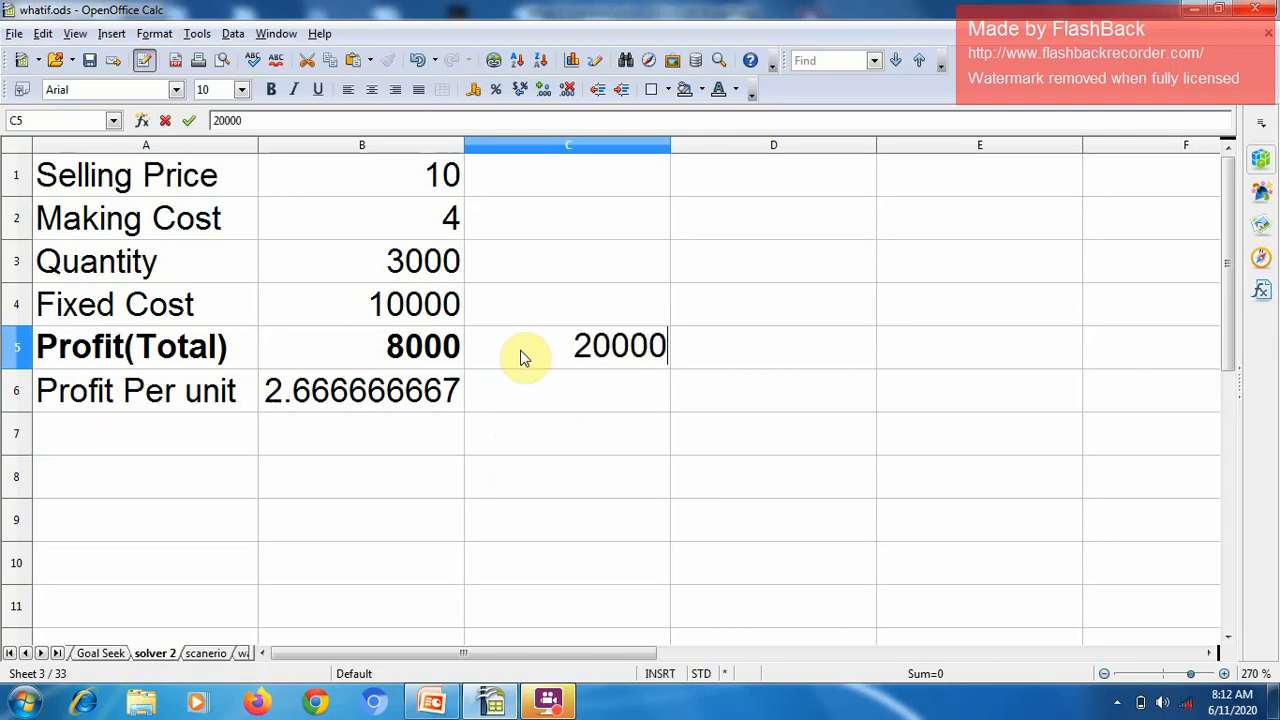
click(440, 358)
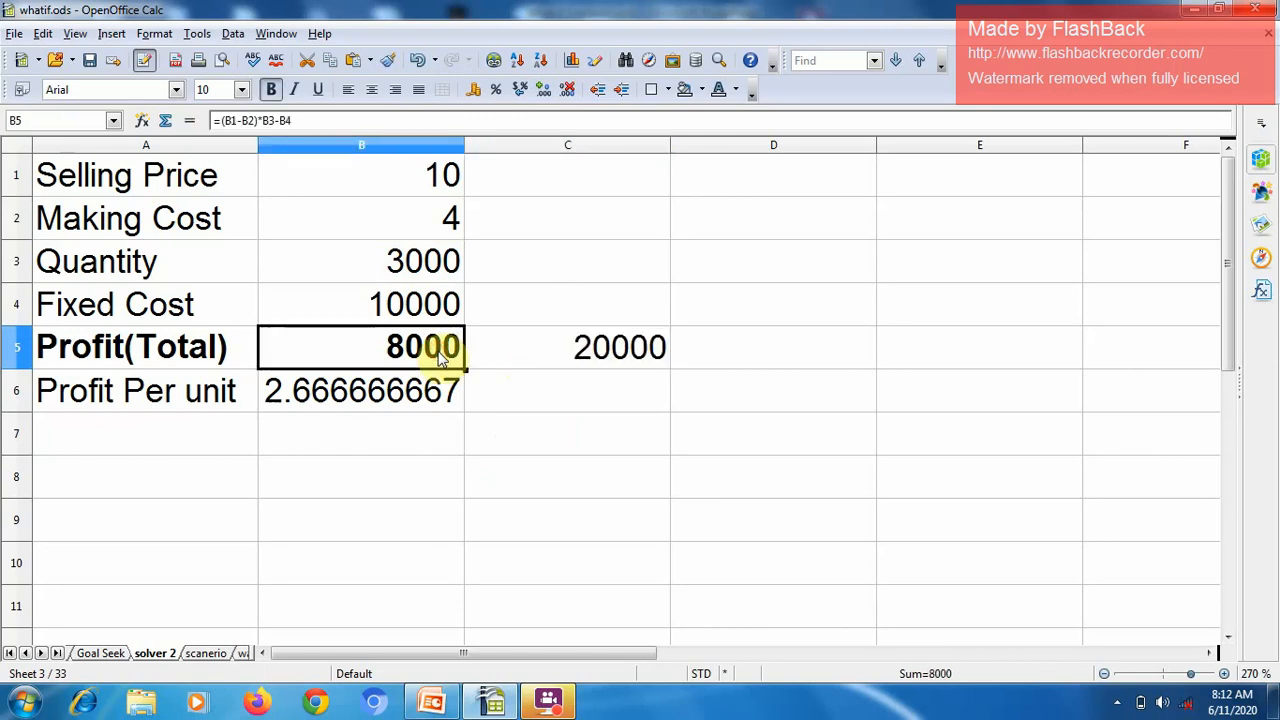
click(440, 178)
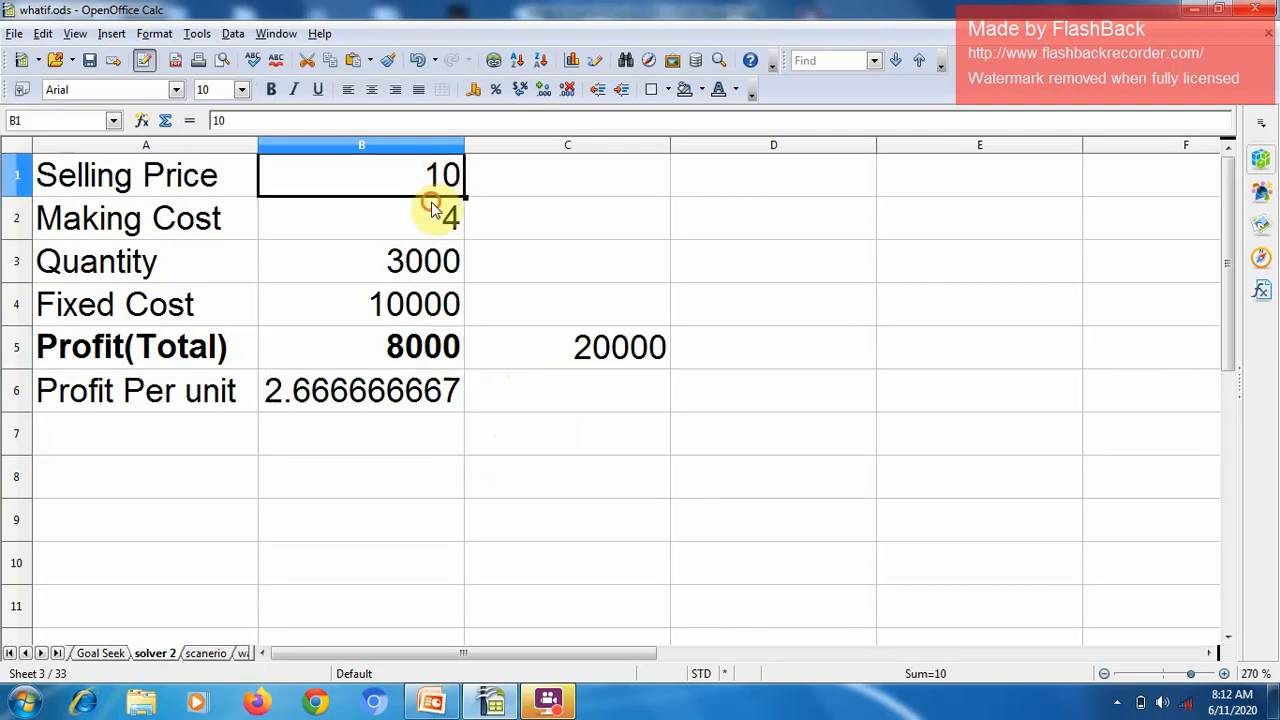
click(437, 208)
click(440, 262)
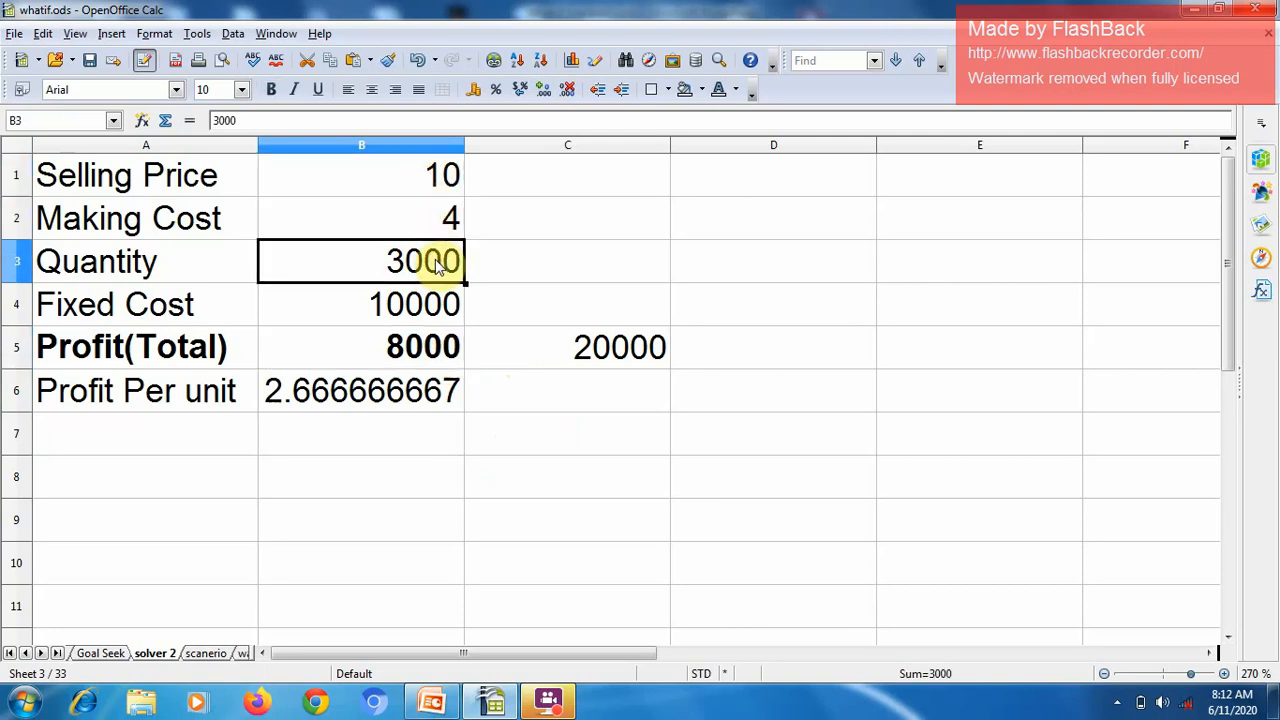
click(441, 315)
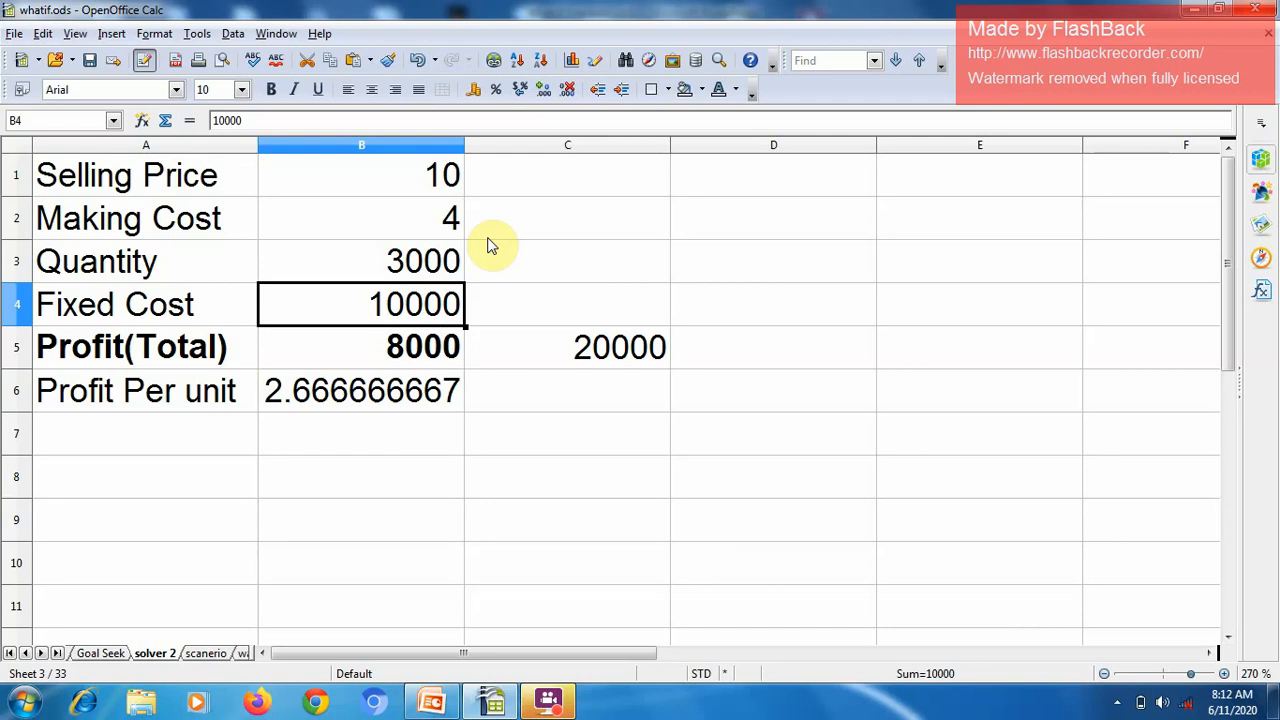
Note the limits beside the inputs: Max 15 in C1 for selling price and Min 3 in C2 for making cost.
click(510, 187)
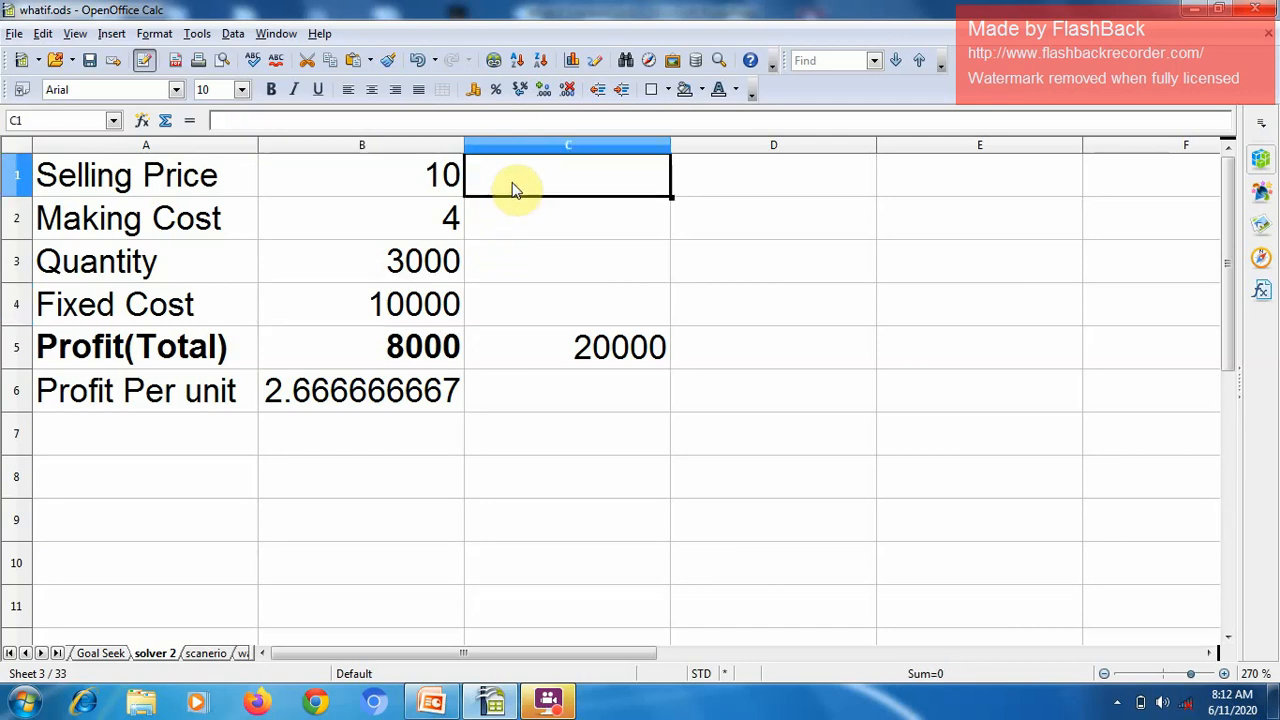
text(max )
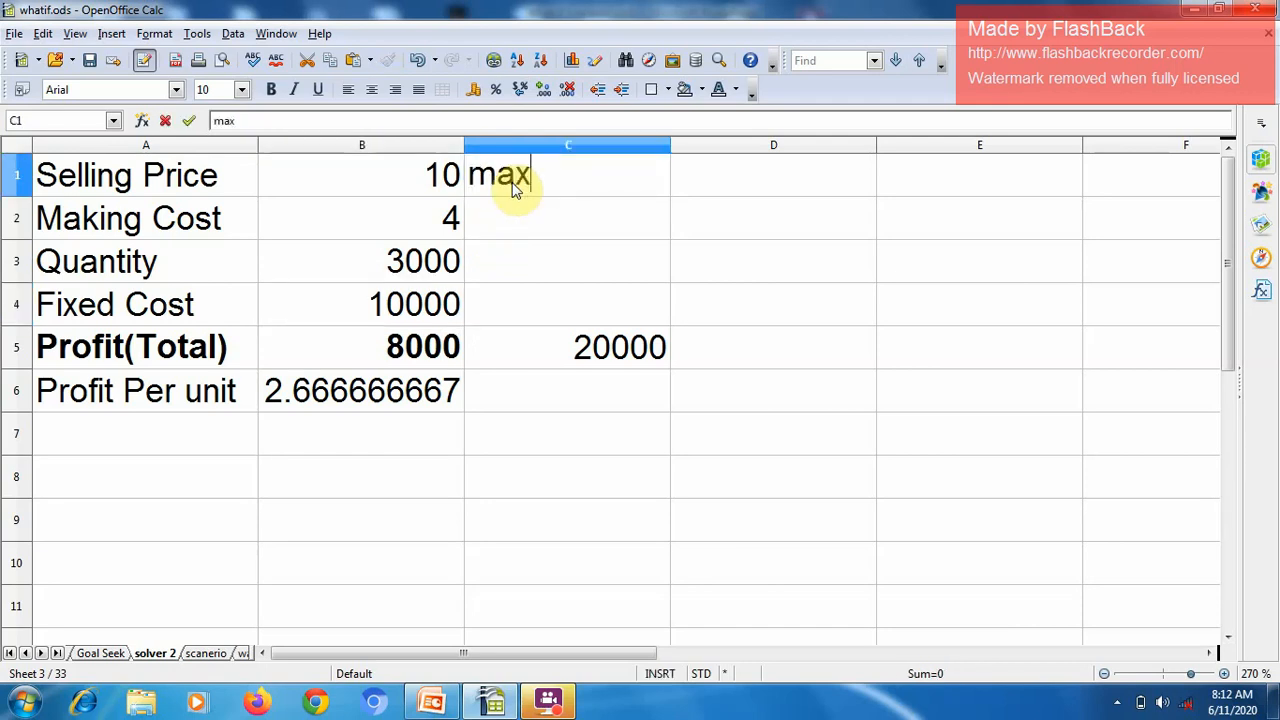
text(15)
click(544, 228)
text(min)
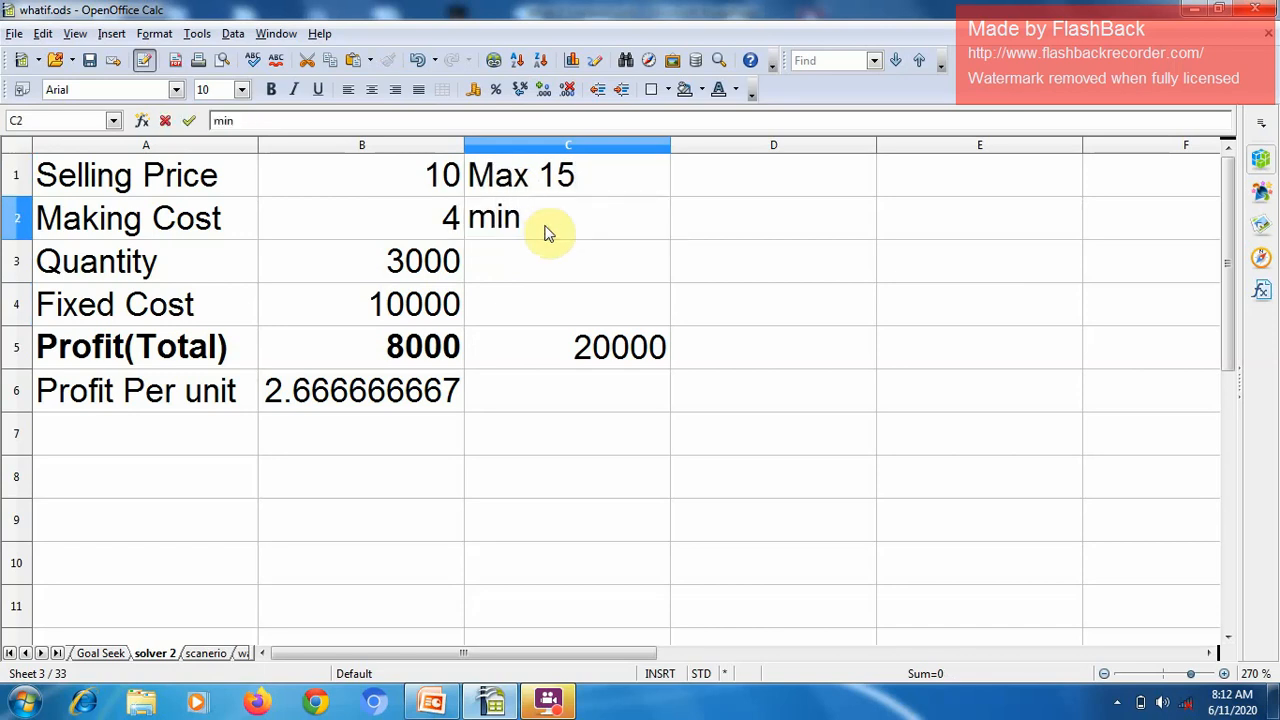
text( 3)
Open the Solver and set its target cell to the total profit in B5.
click(197, 36)
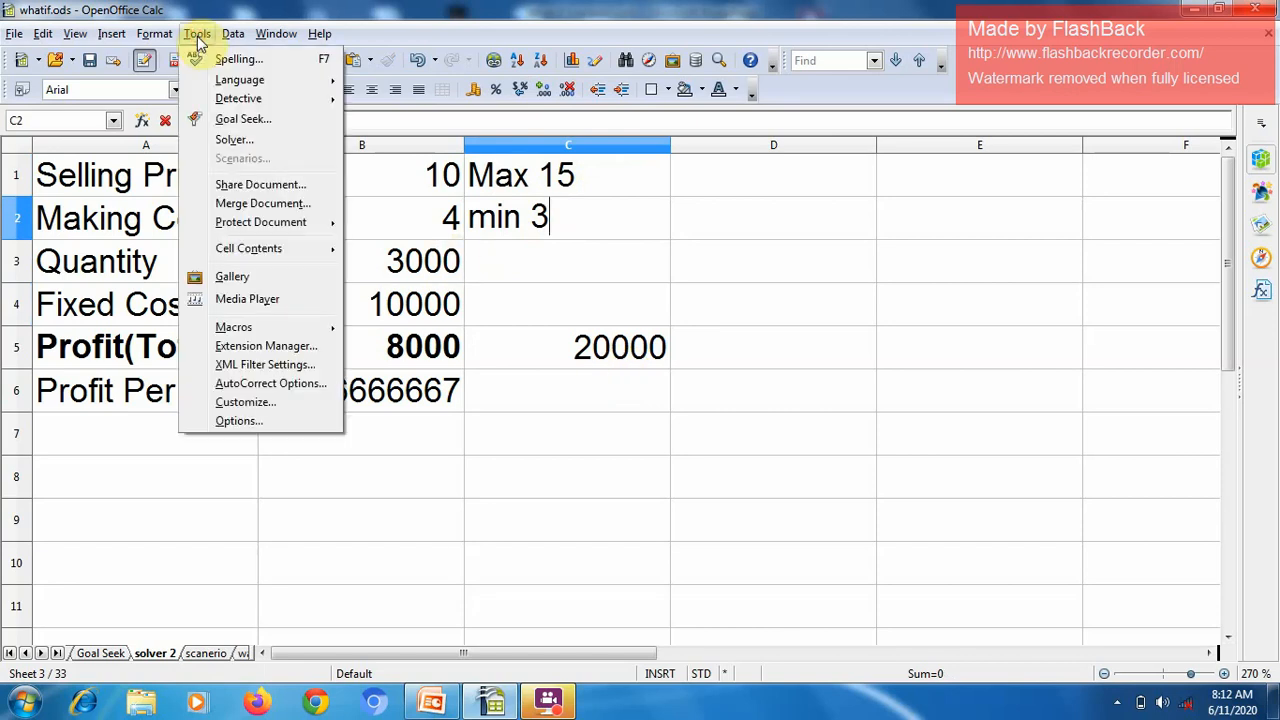
click(242, 141)
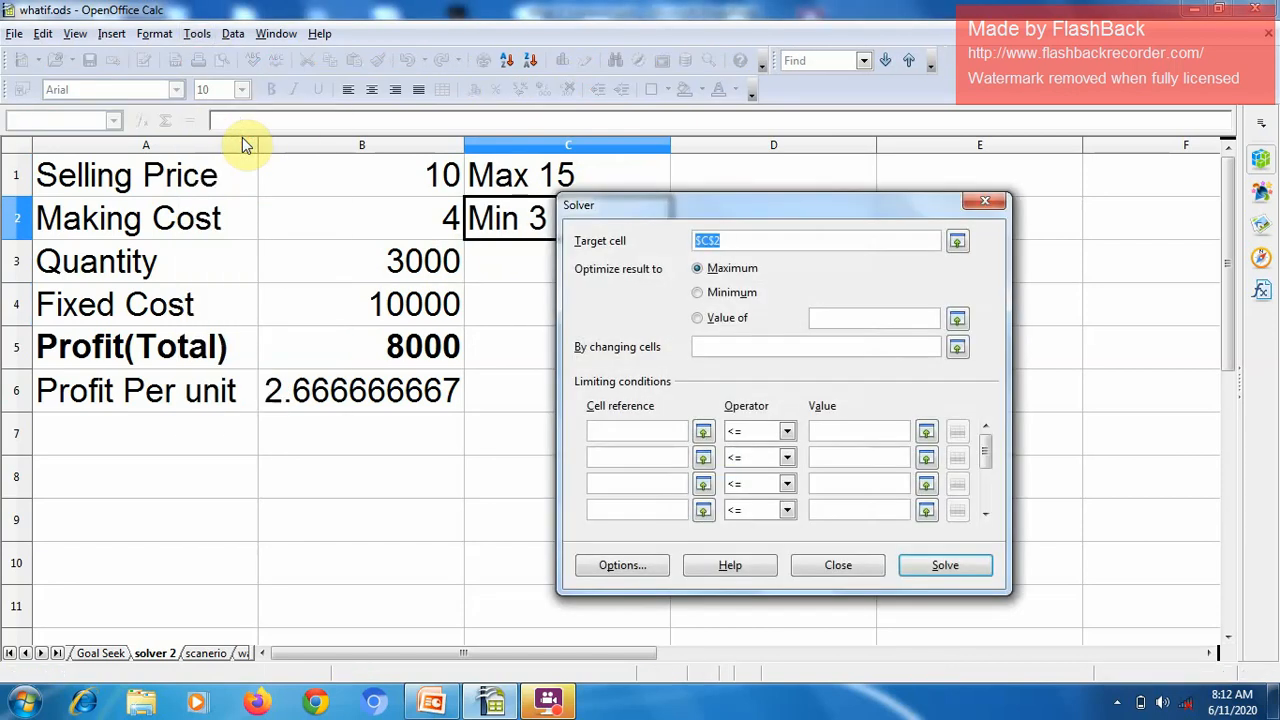
drag(749, 207, 877, 174)
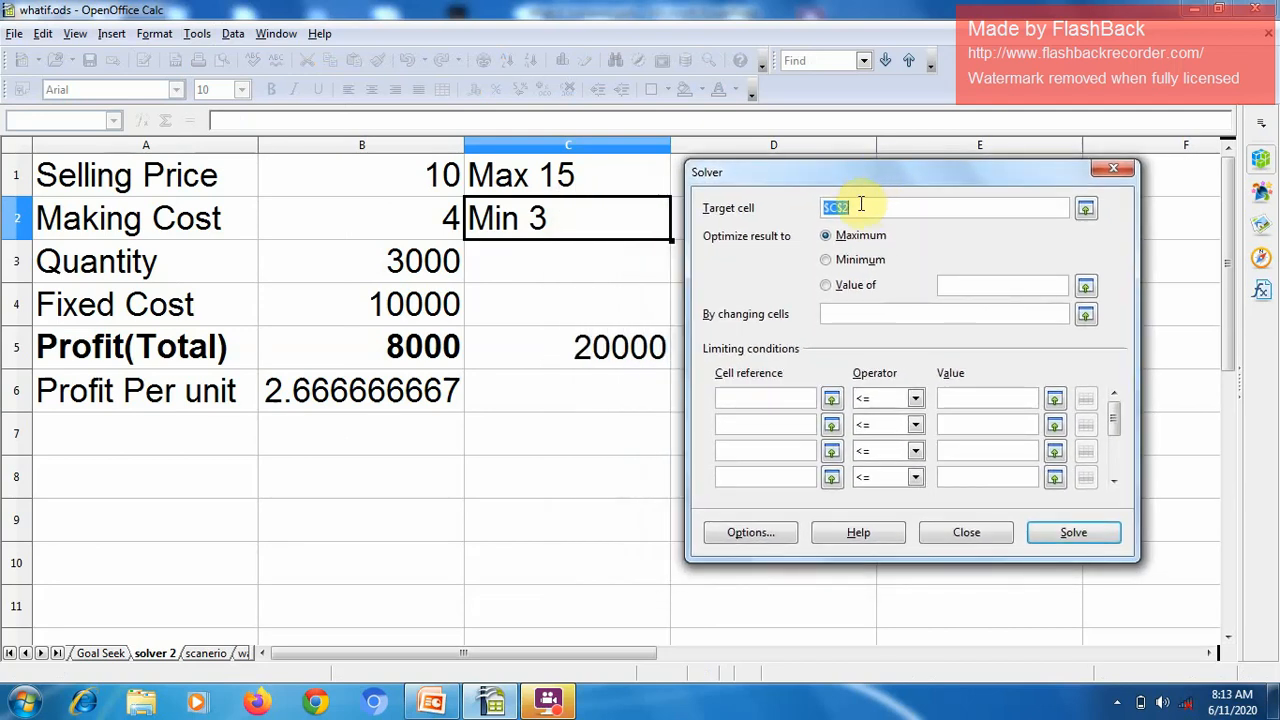
click(858, 206)
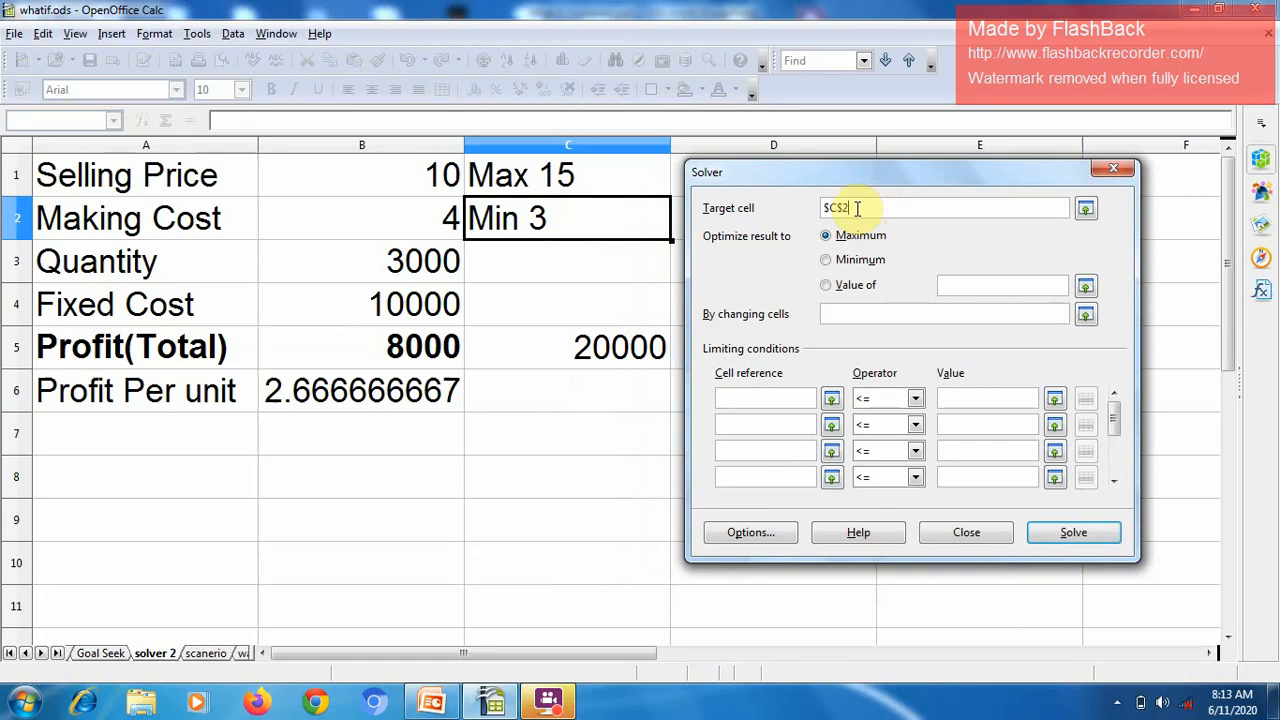
drag(851, 207, 822, 207)
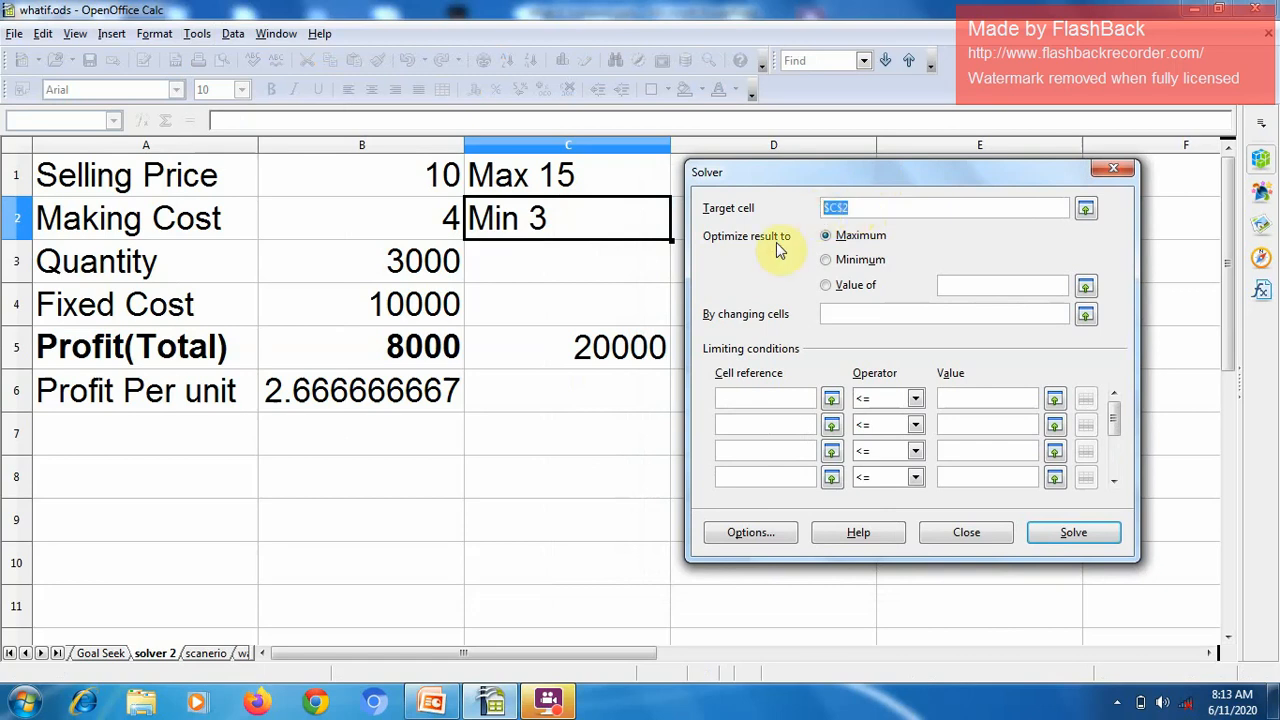
click(450, 345)
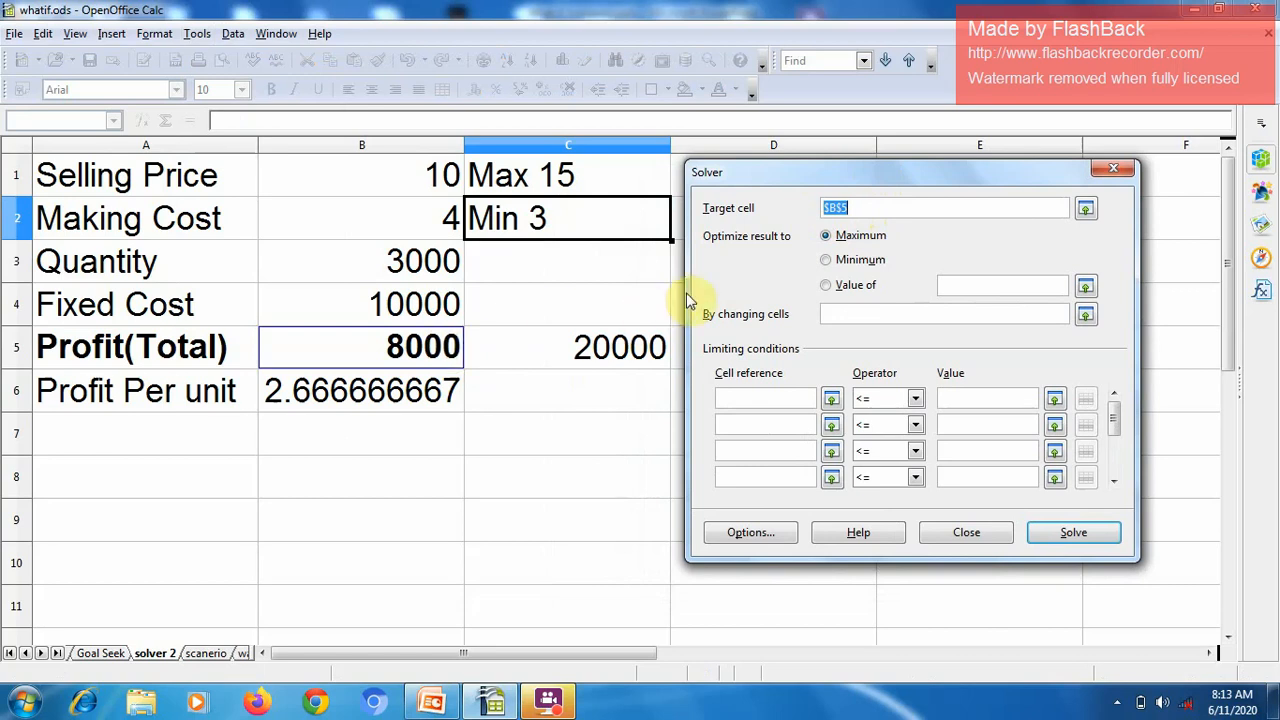
Set the Solver to optimize the result to a value of 20000 by changing cells B1:B2.
click(826, 286)
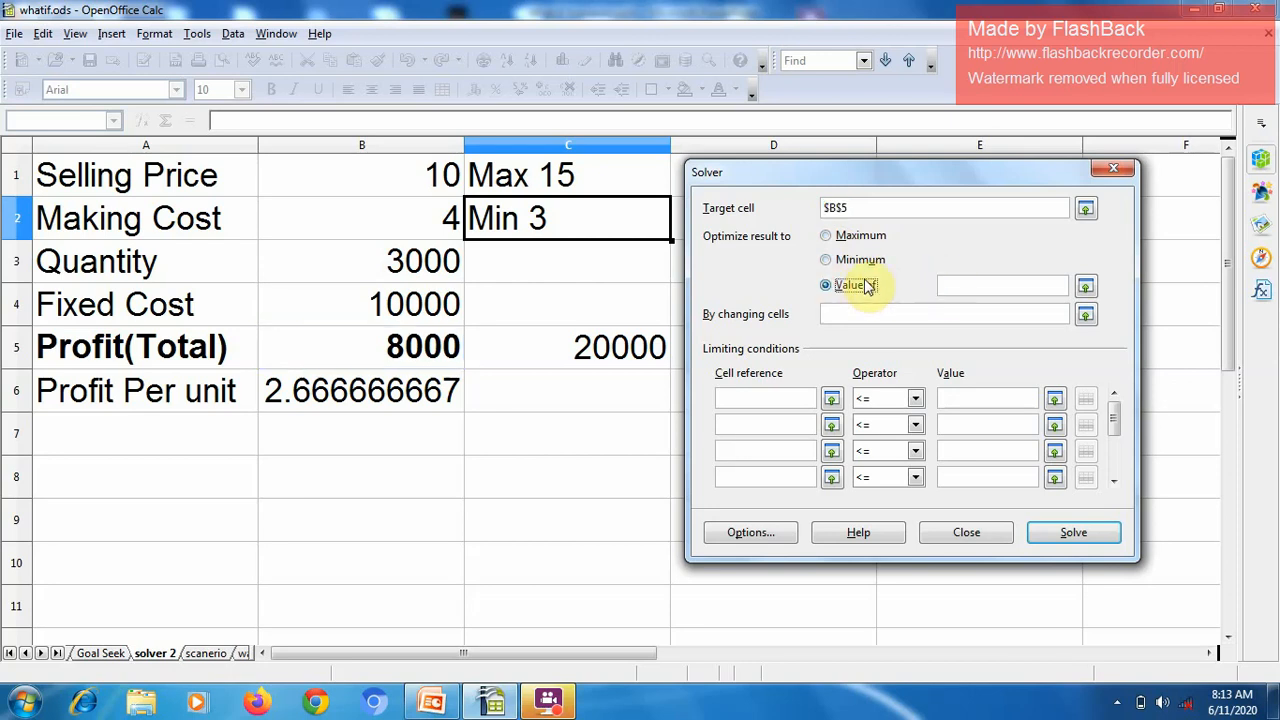
click(953, 288)
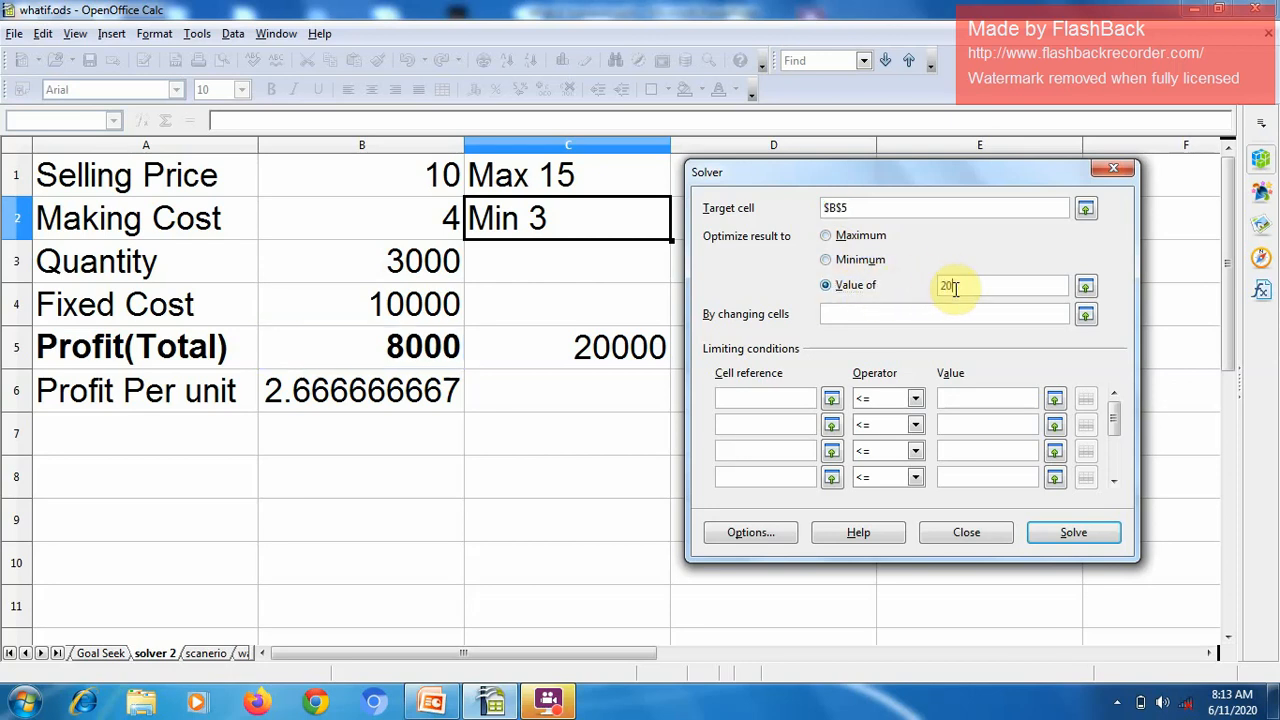
text(20000)
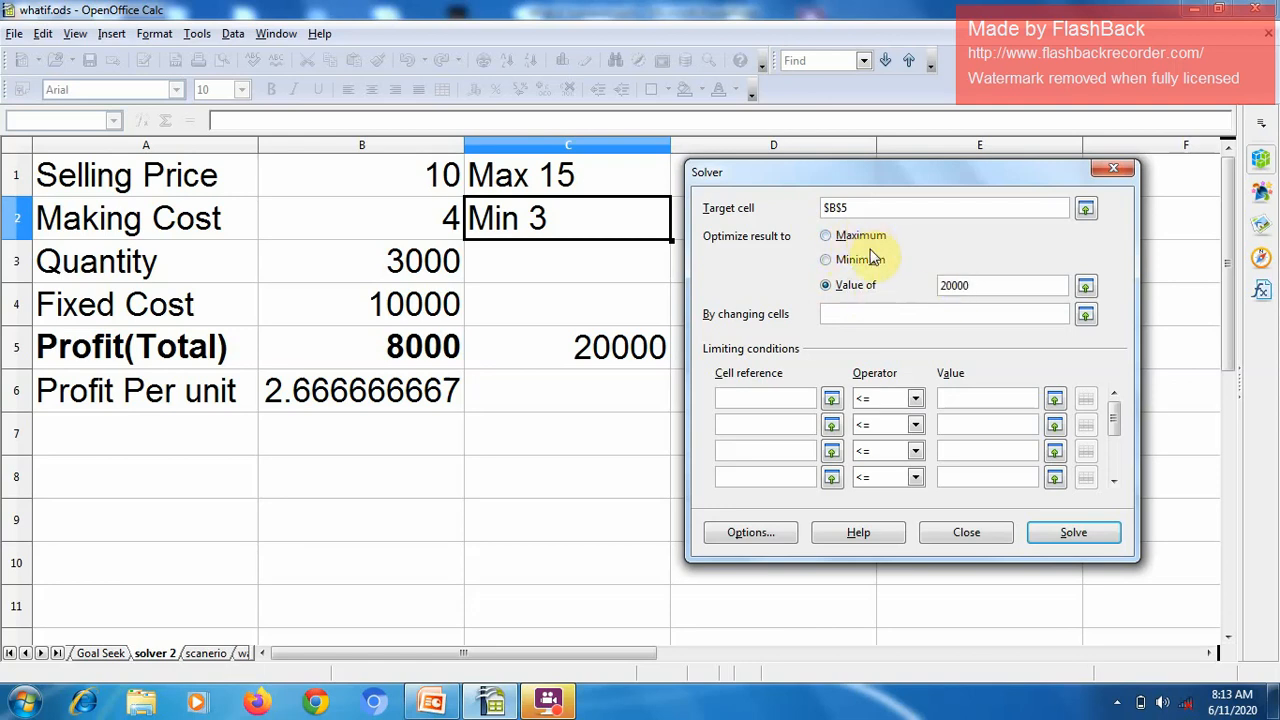
click(838, 317)
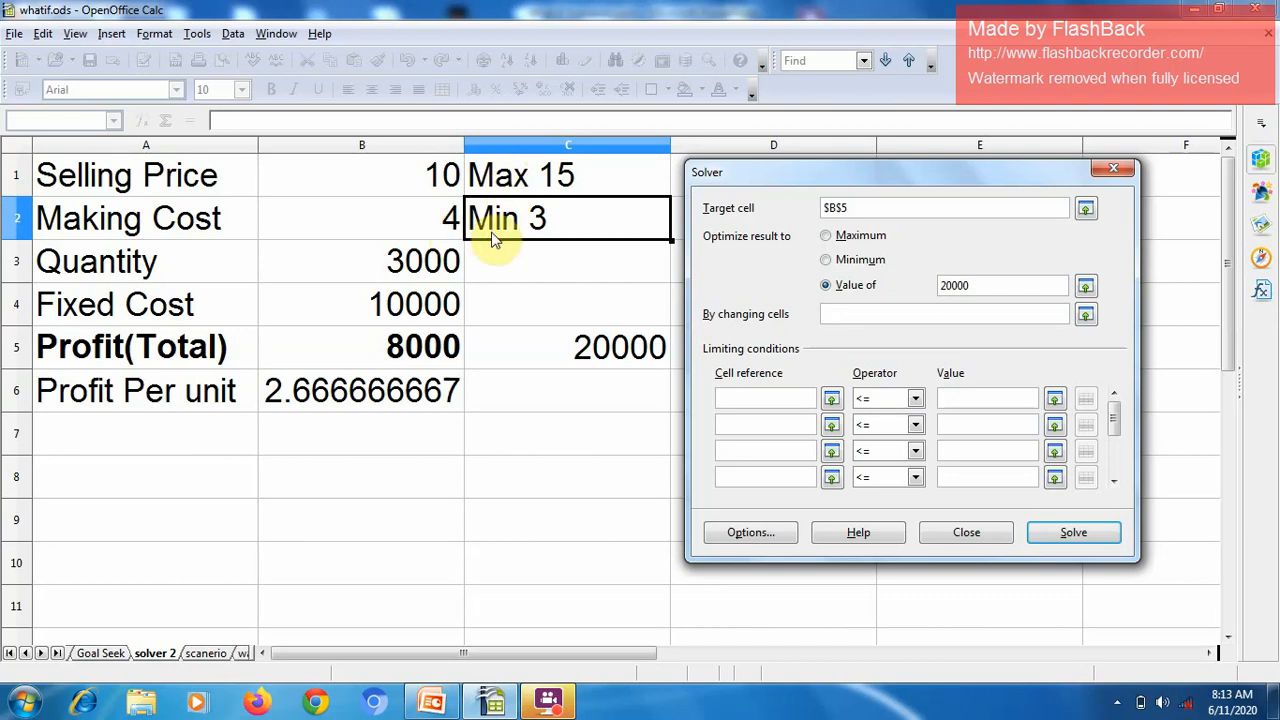
drag(418, 167, 413, 213)
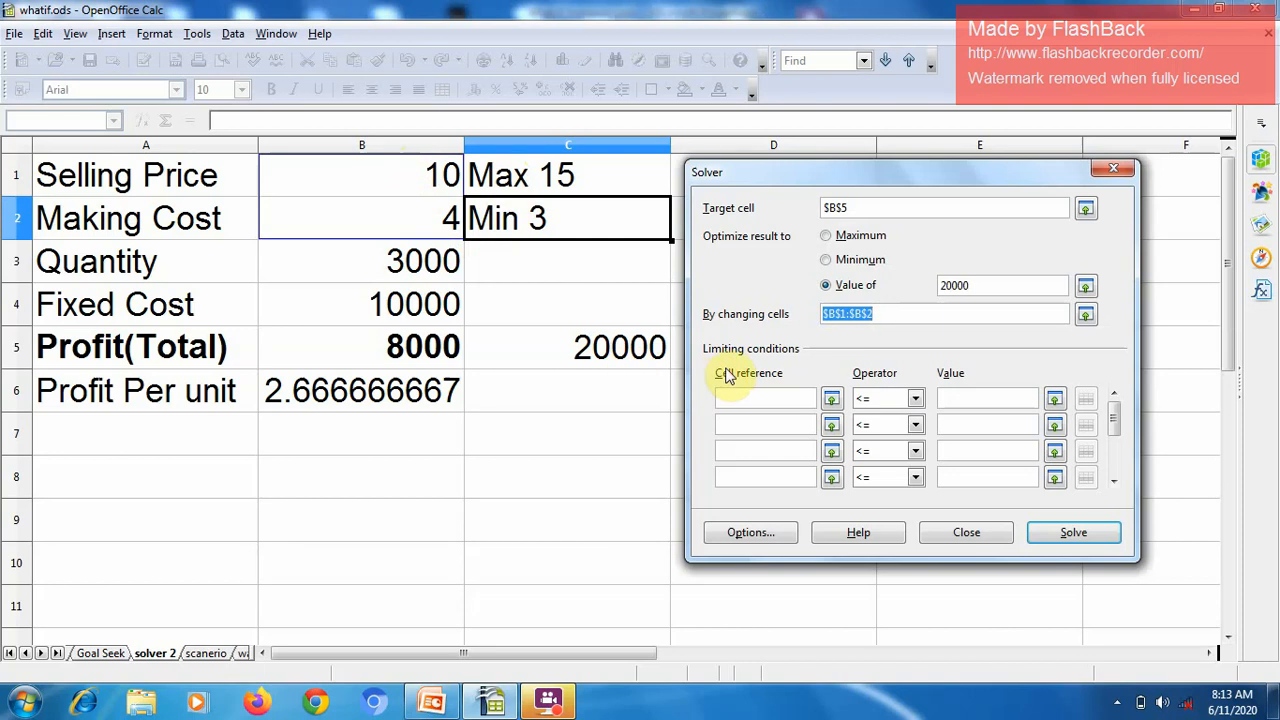
Add a Solver limiting condition that keeps the selling price in B1 less than or equal to 15.
click(755, 401)
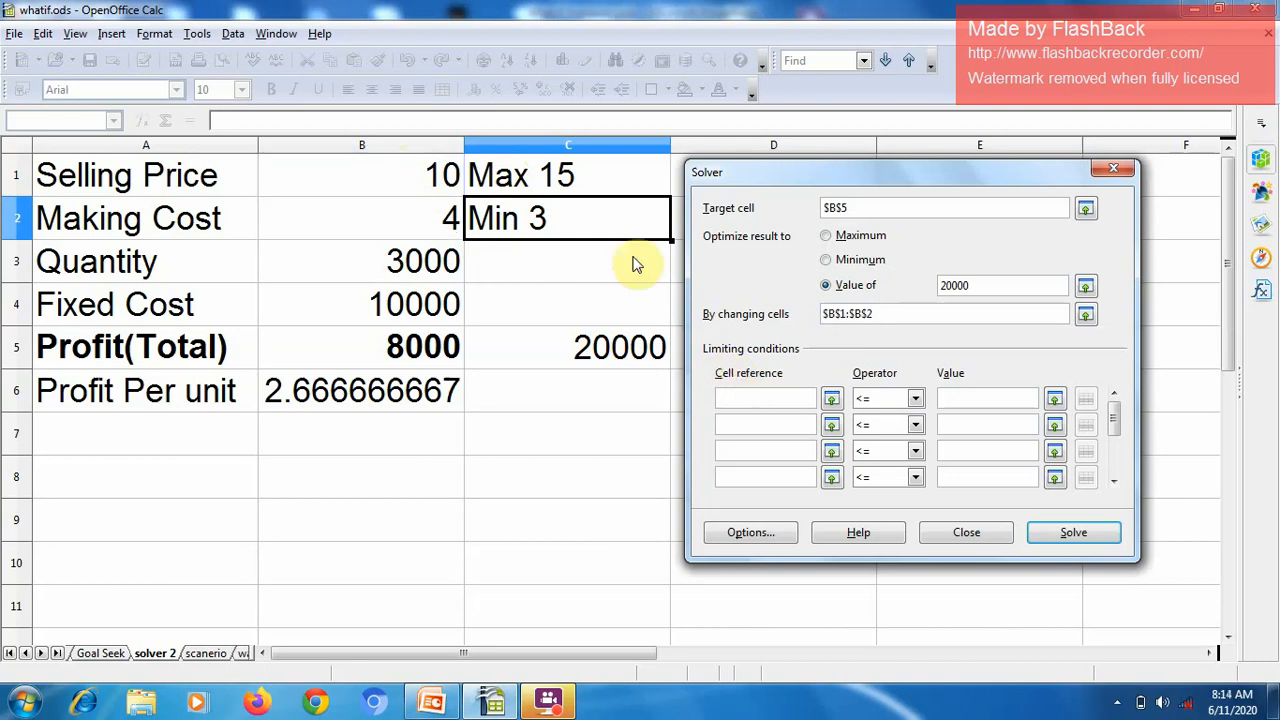
click(447, 180)
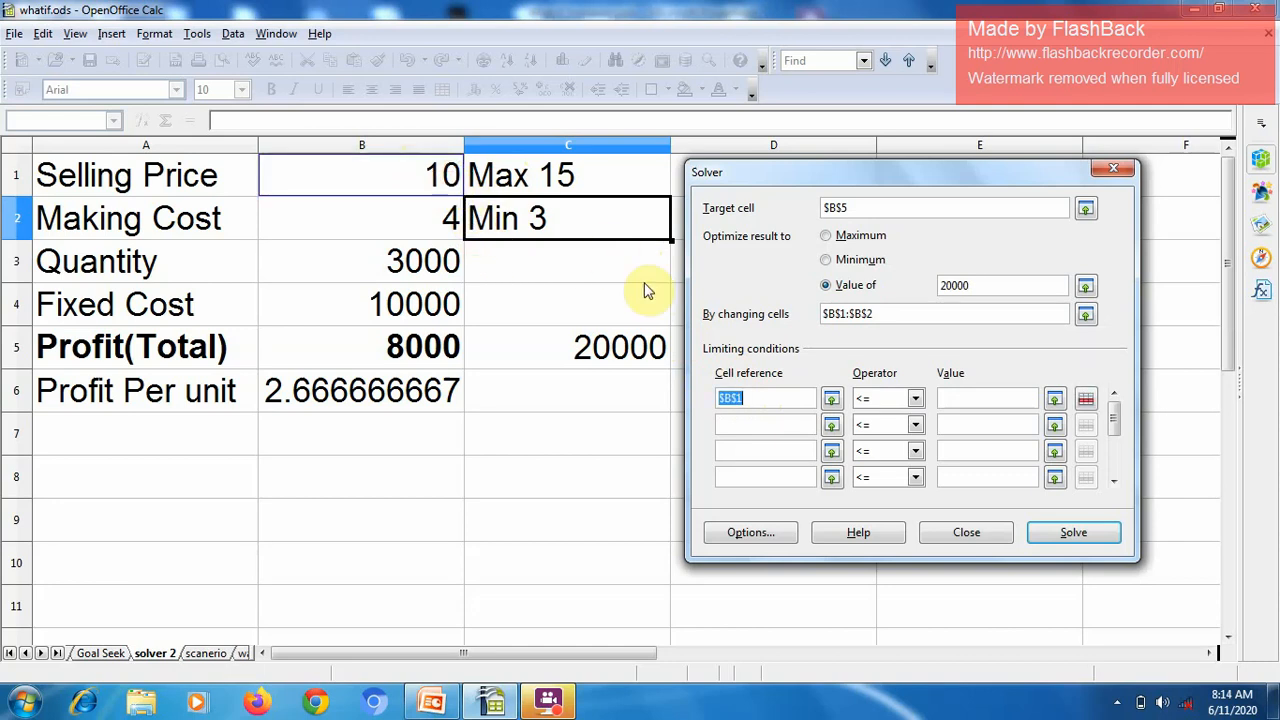
click(916, 399)
click(892, 416)
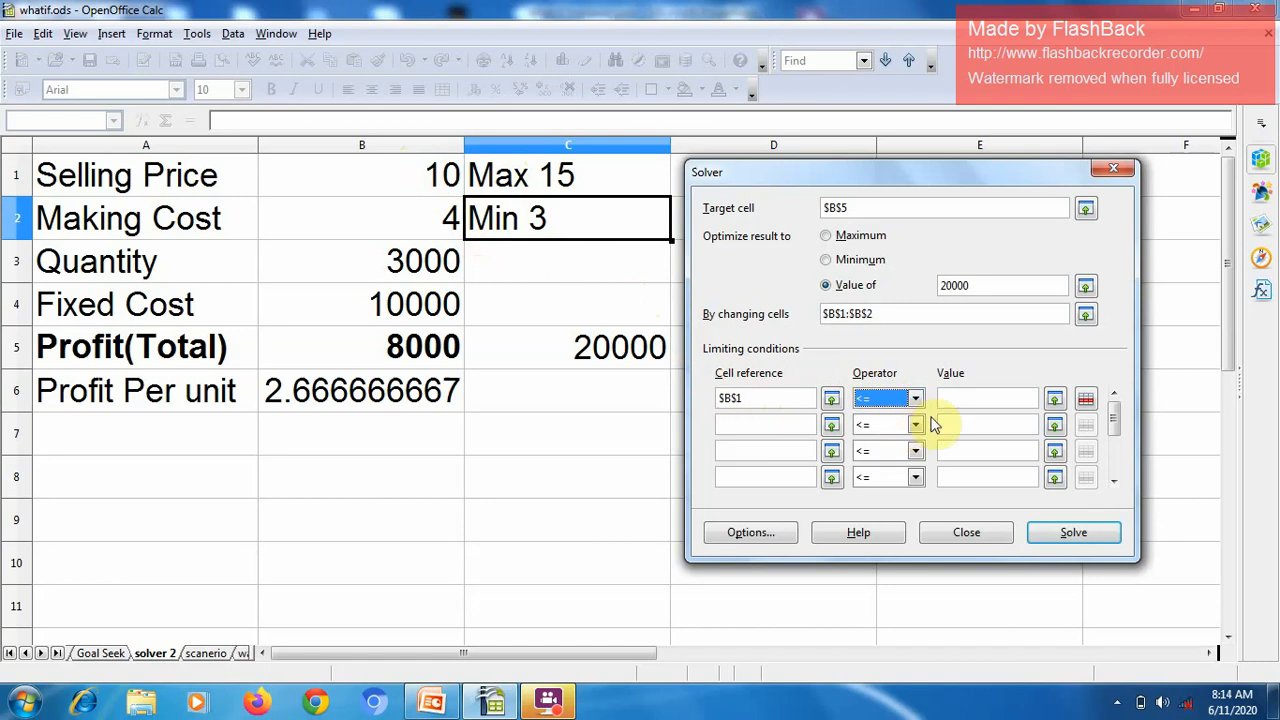
click(954, 403)
text(15)
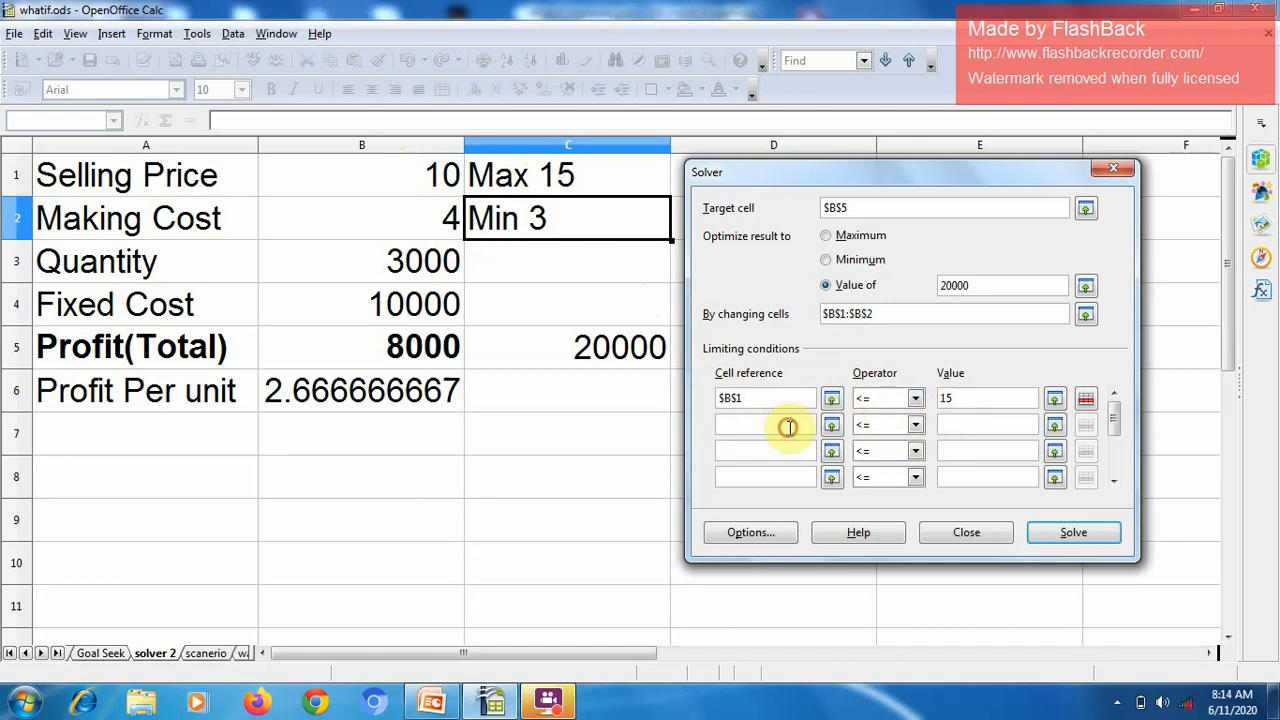
Add a second Solver limiting condition that keeps the making cost in B2 greater than or equal to 3.
click(388, 224)
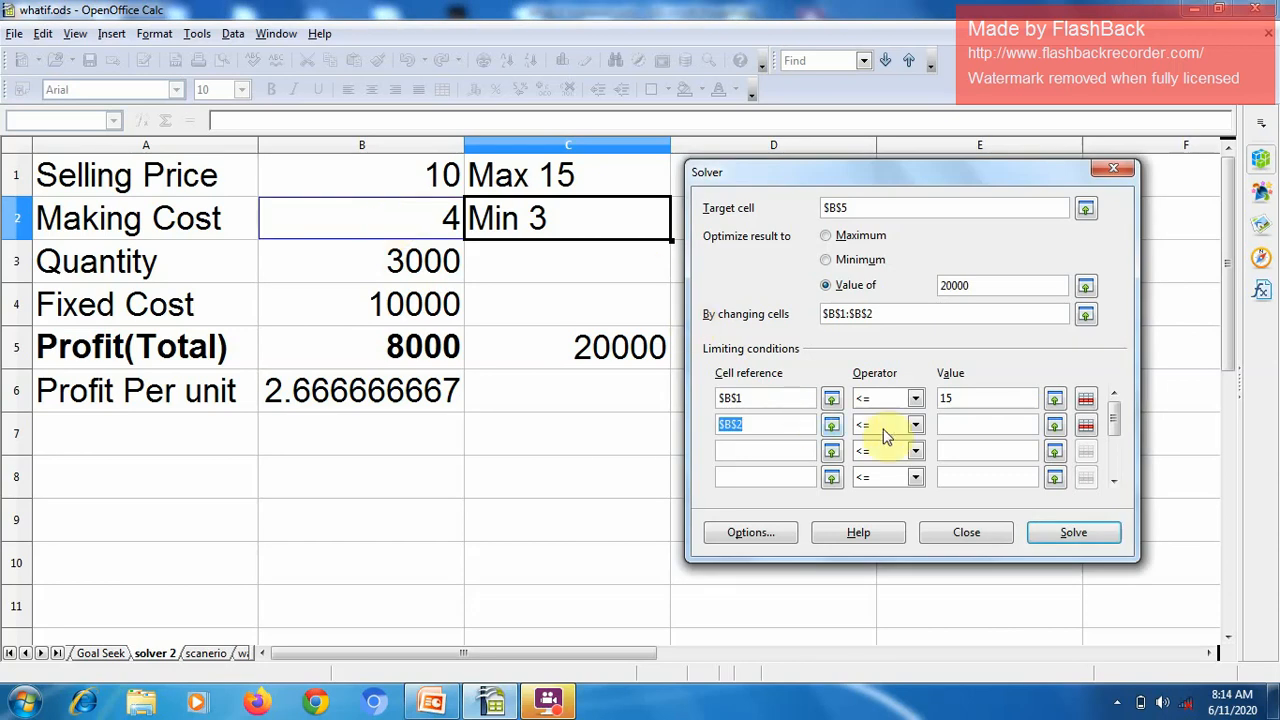
click(916, 425)
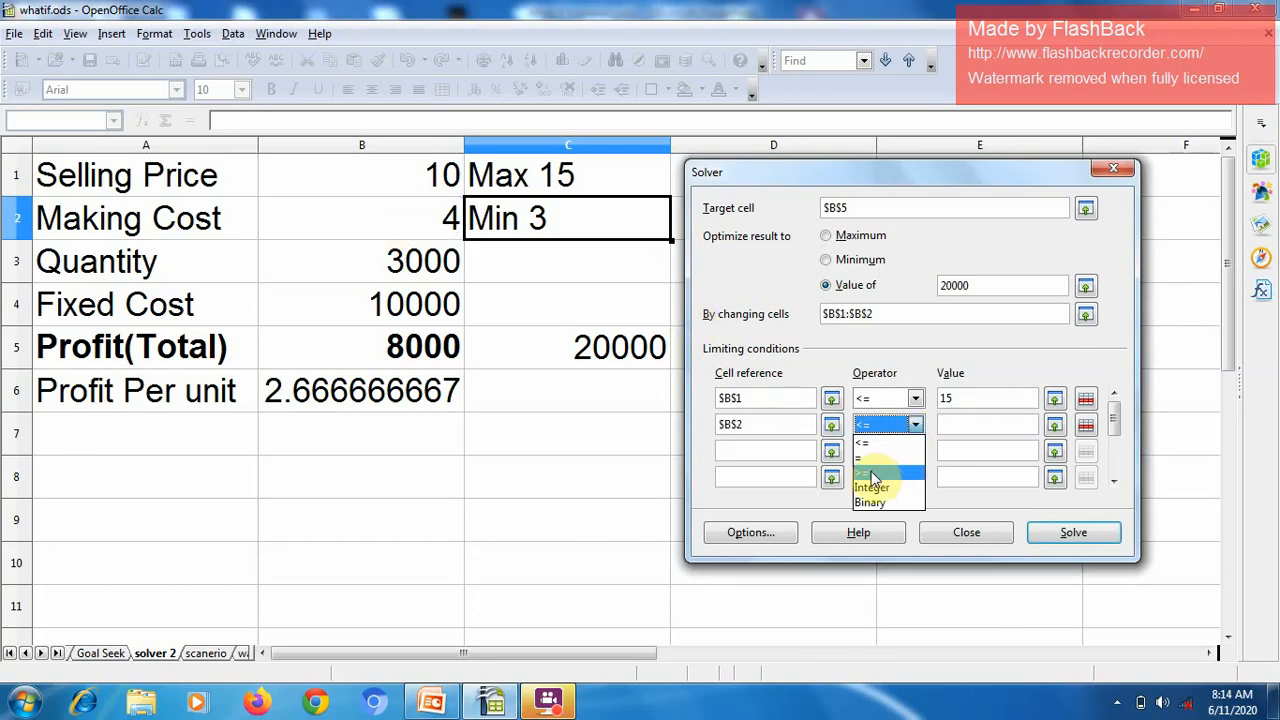
click(871, 475)
click(955, 425)
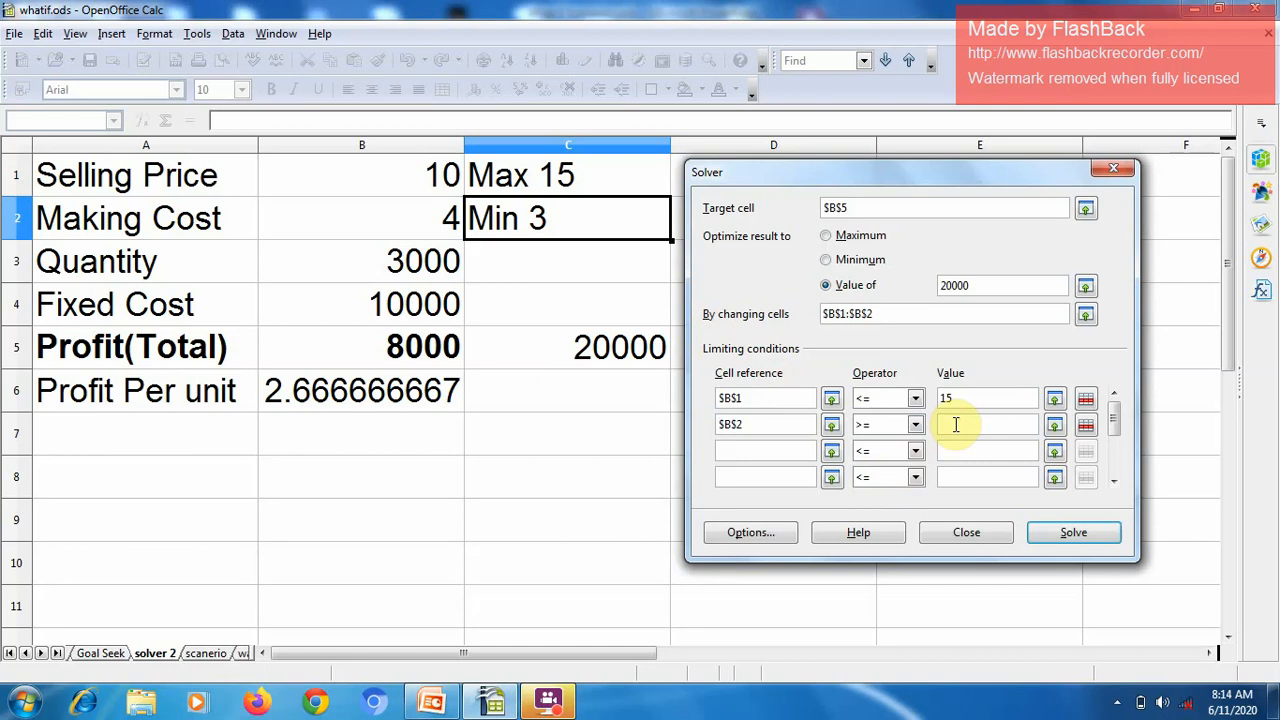
text(3)
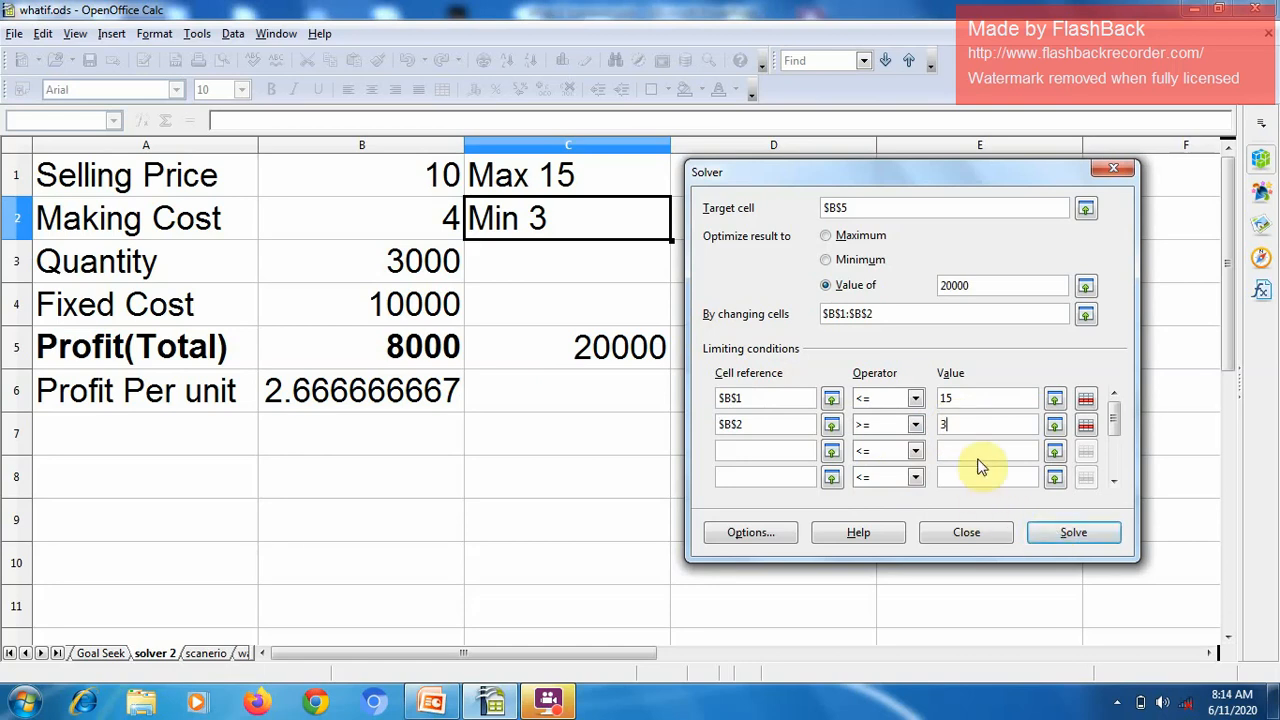
Run the Solver and keep its result, checking the selling price, making cost and total profit cells.
click(1072, 535)
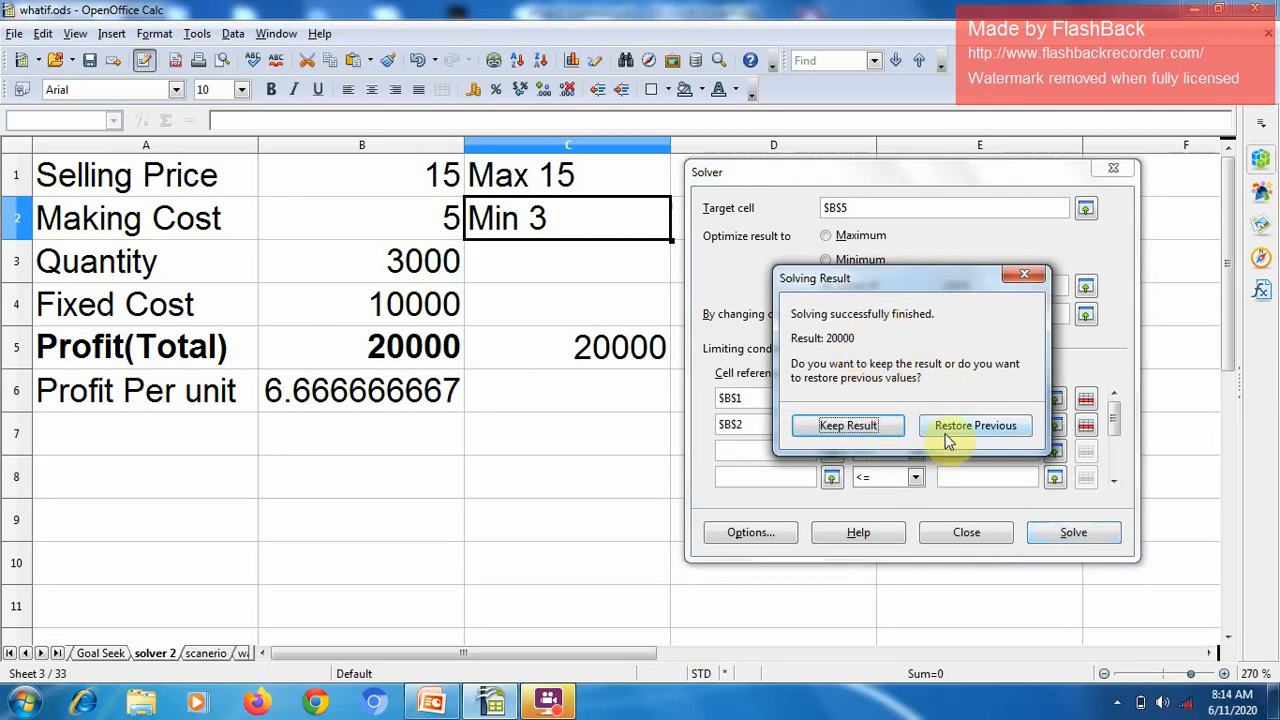
click(862, 427)
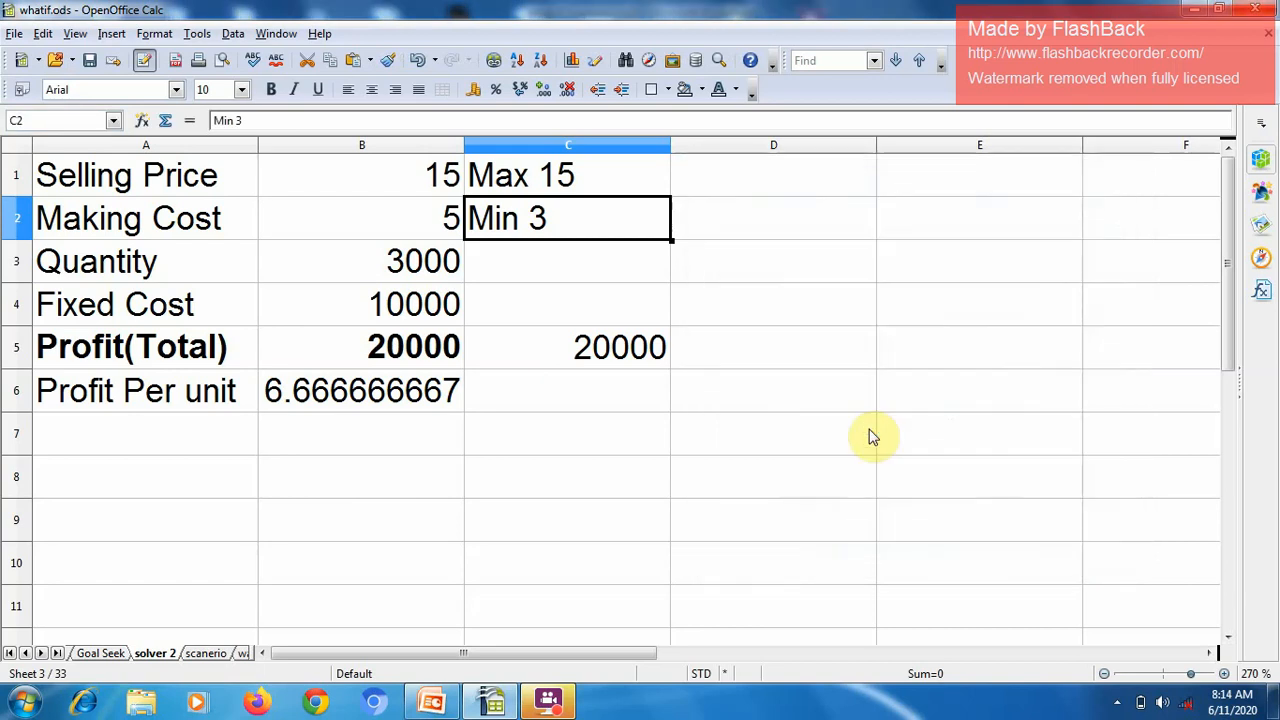
click(447, 188)
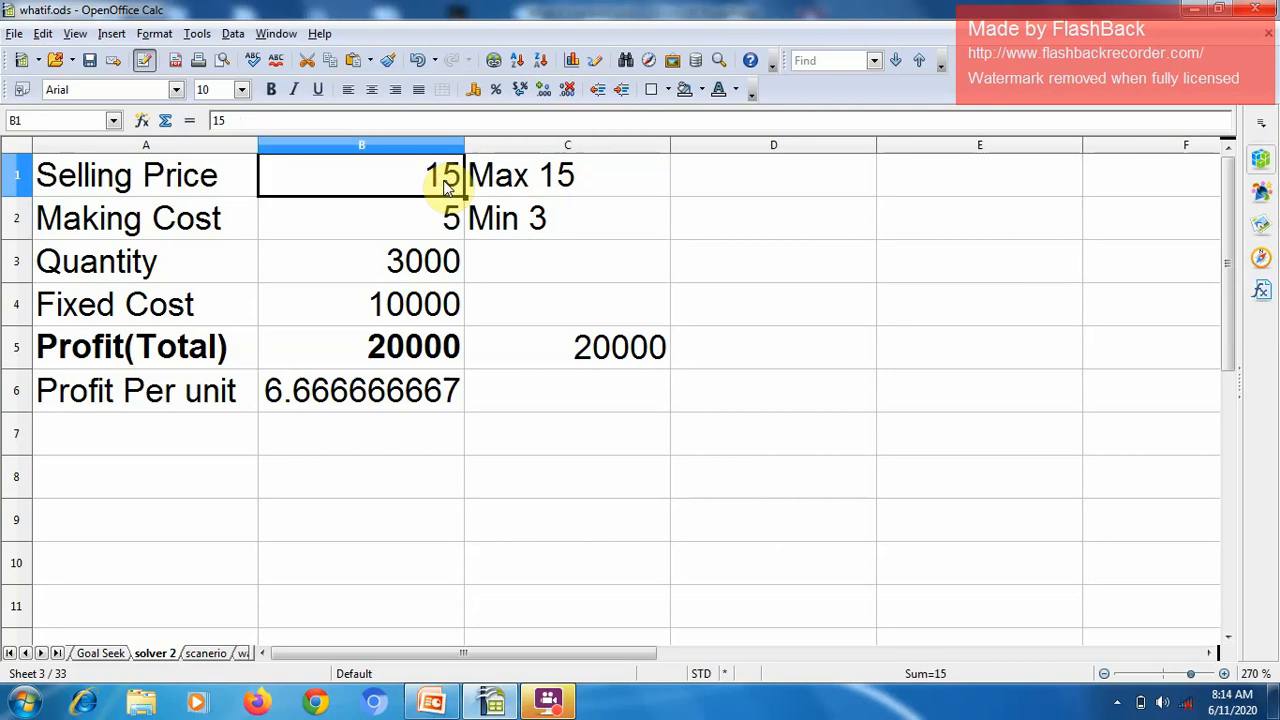
click(443, 224)
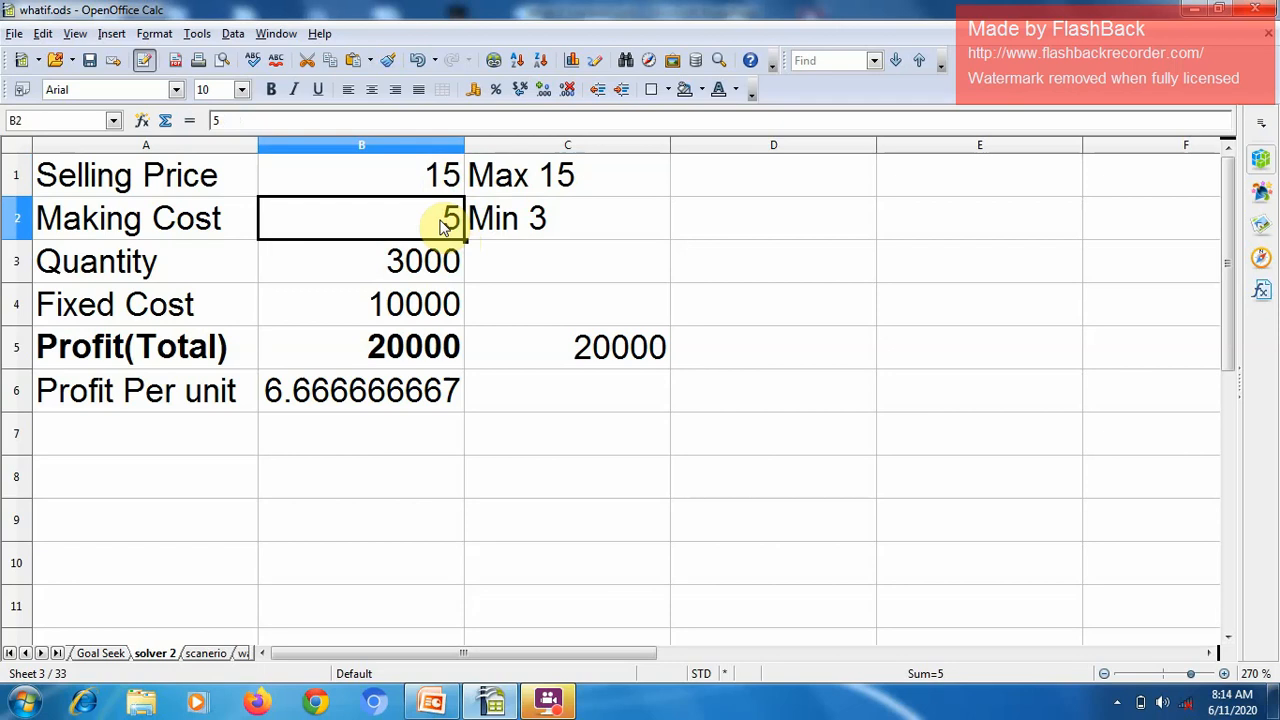
click(424, 347)
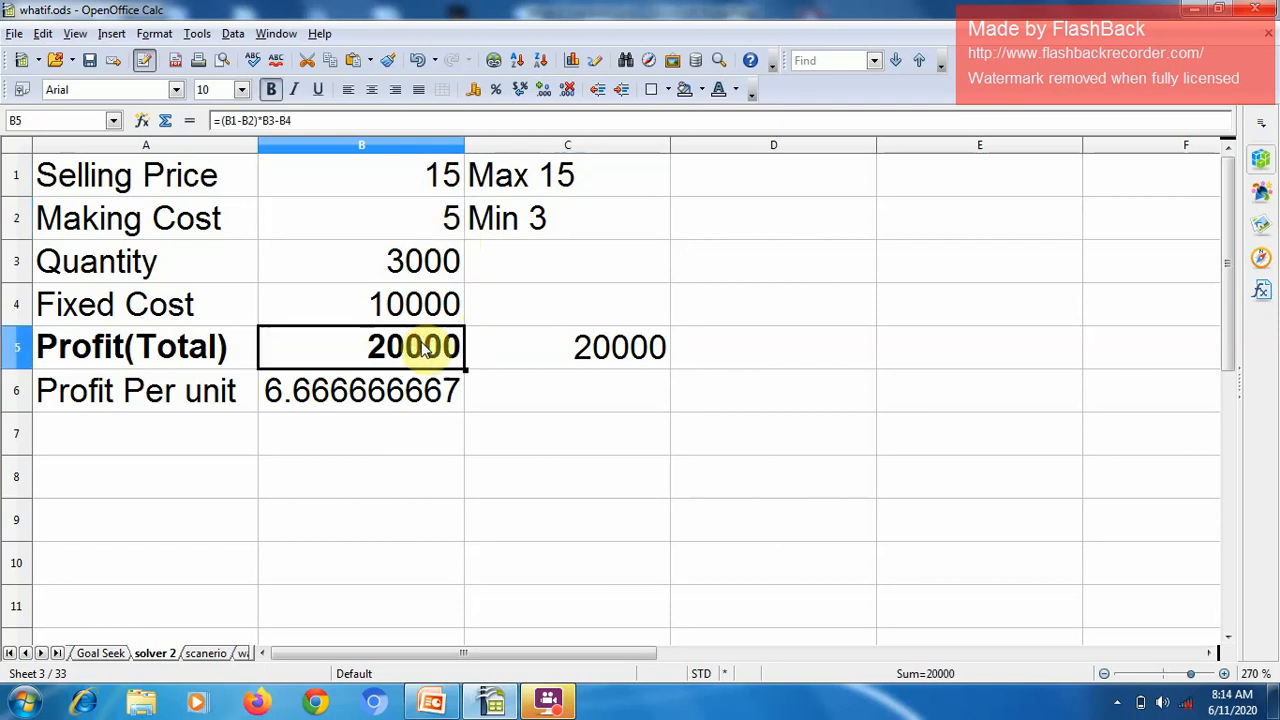